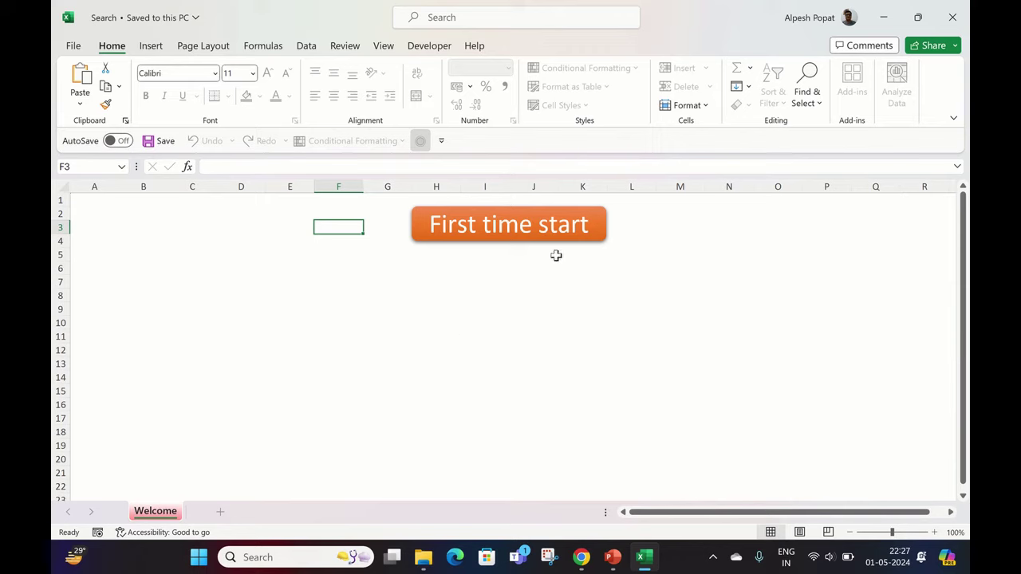
pyautogui.click(504, 231)
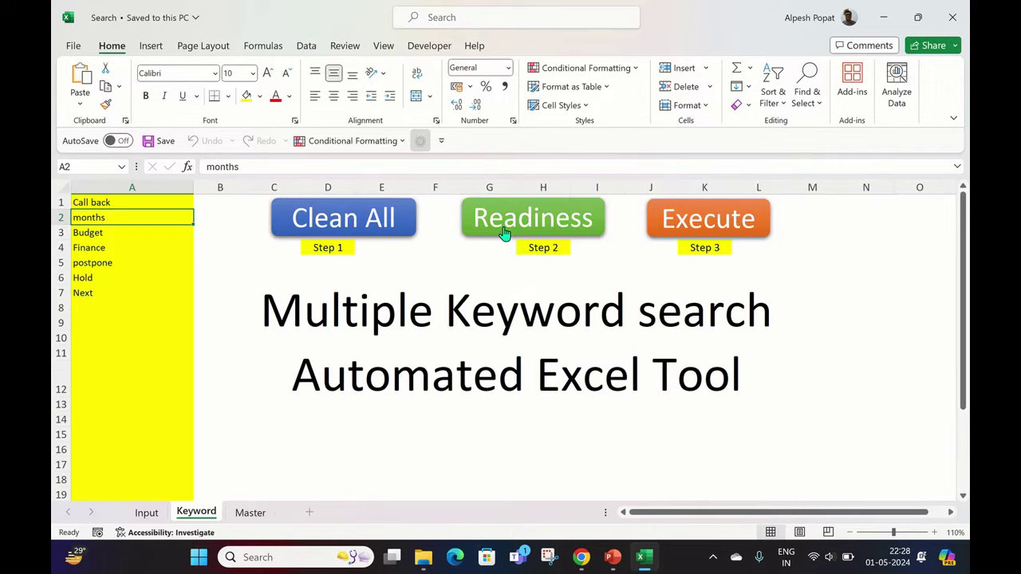
pyautogui.click(158, 519)
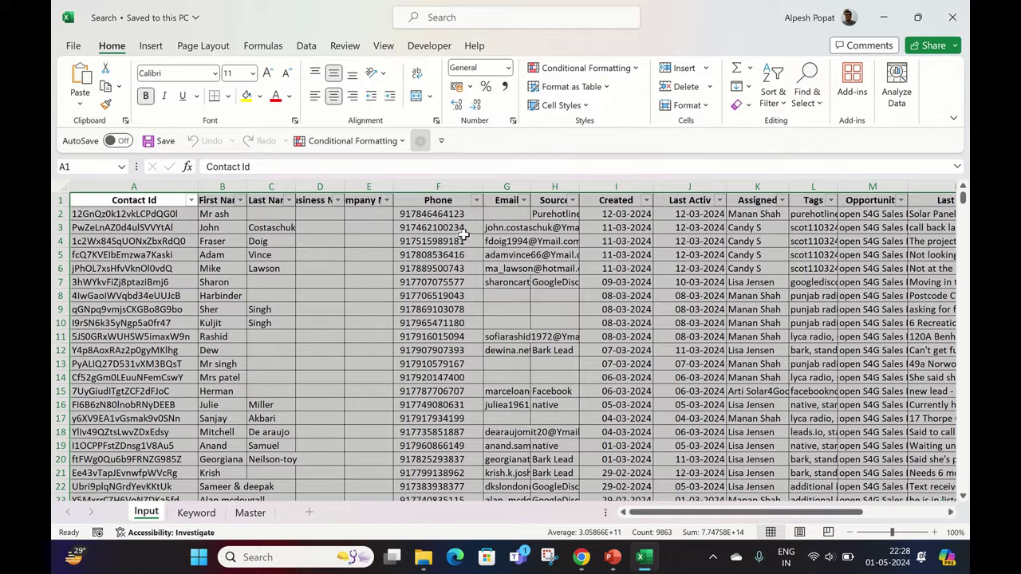
pyautogui.click(151, 203)
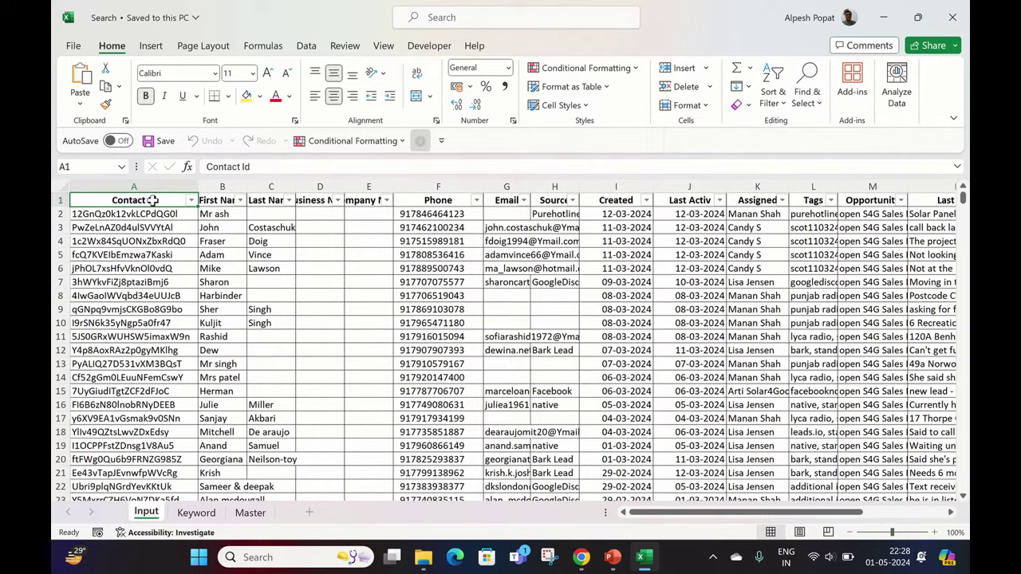
pyautogui.click(196, 512)
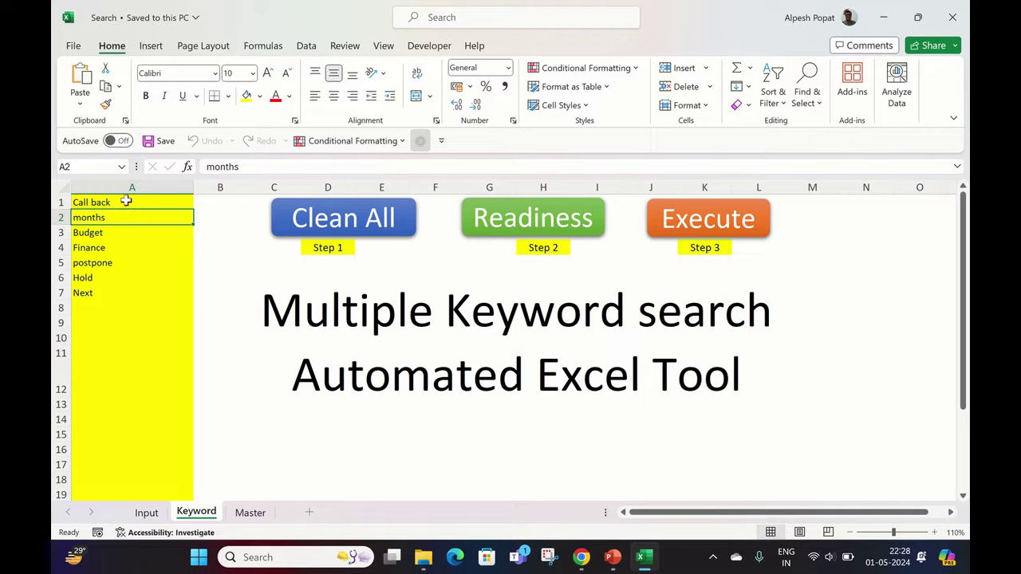
pyautogui.moveTo(127, 202); pyautogui.dragTo(125, 295)
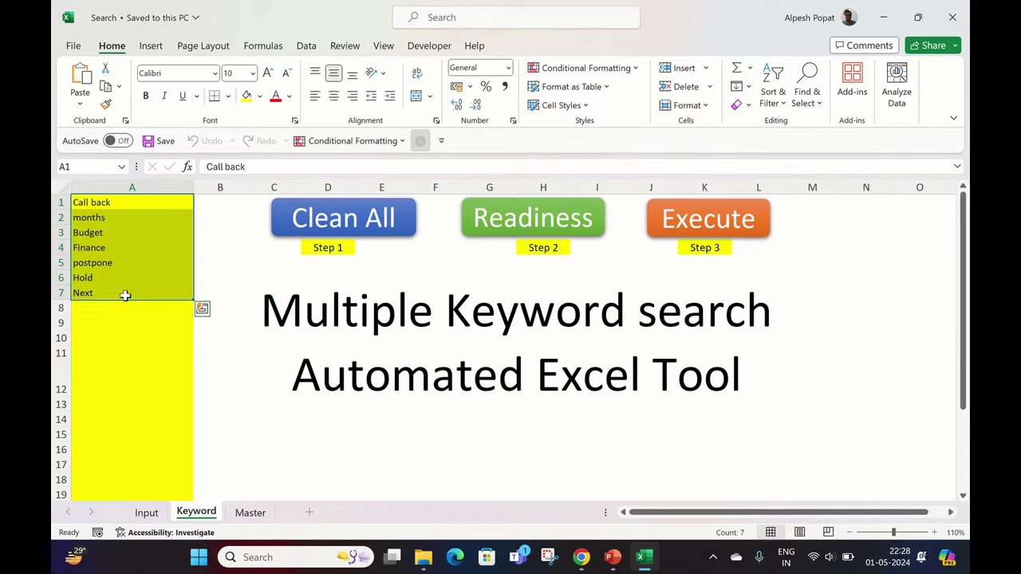
pyautogui.press('Delete')
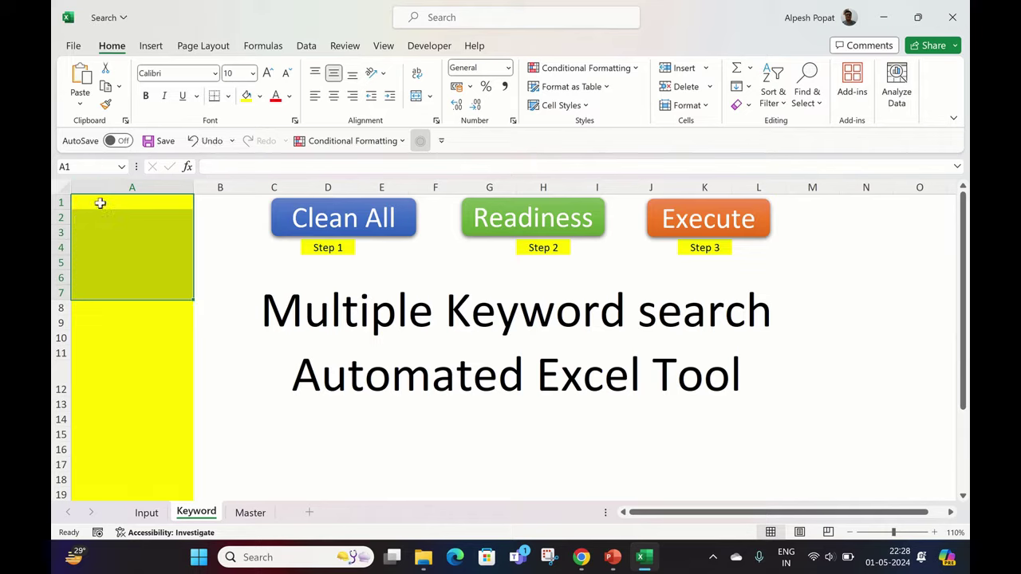
pyautogui.moveTo(96, 211); pyautogui.dragTo(93, 477)
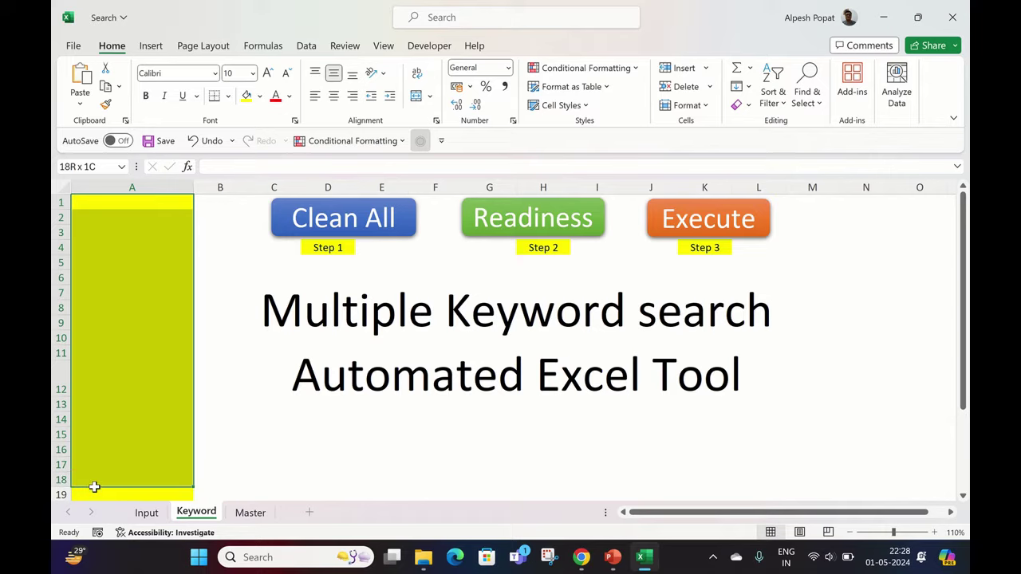
pyautogui.scroll(-2, 134, 419)
pyautogui.scroll(2, 135, 419)
pyautogui.click(138, 205)
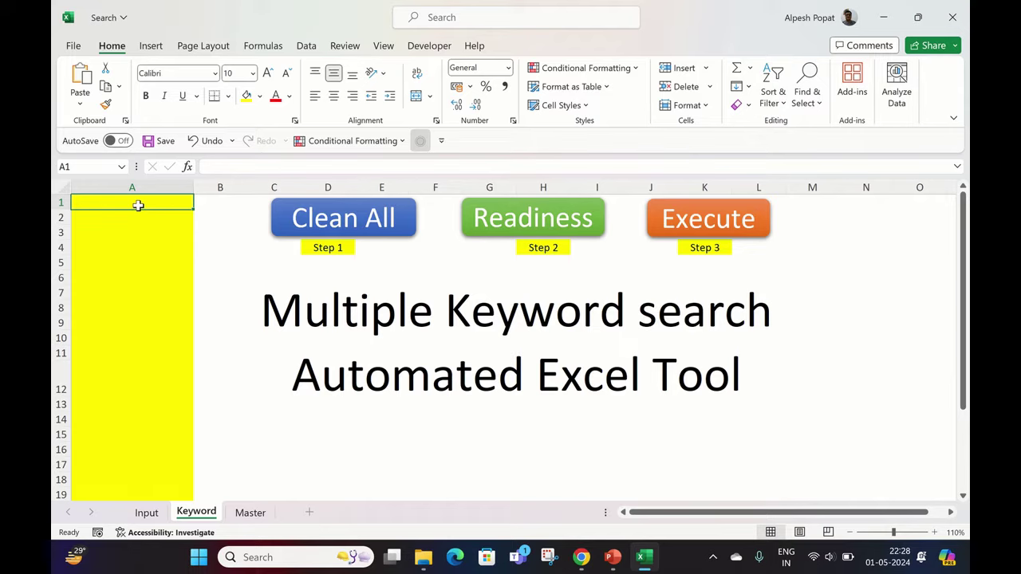
pyautogui.hotkey('ctrl', 'z')
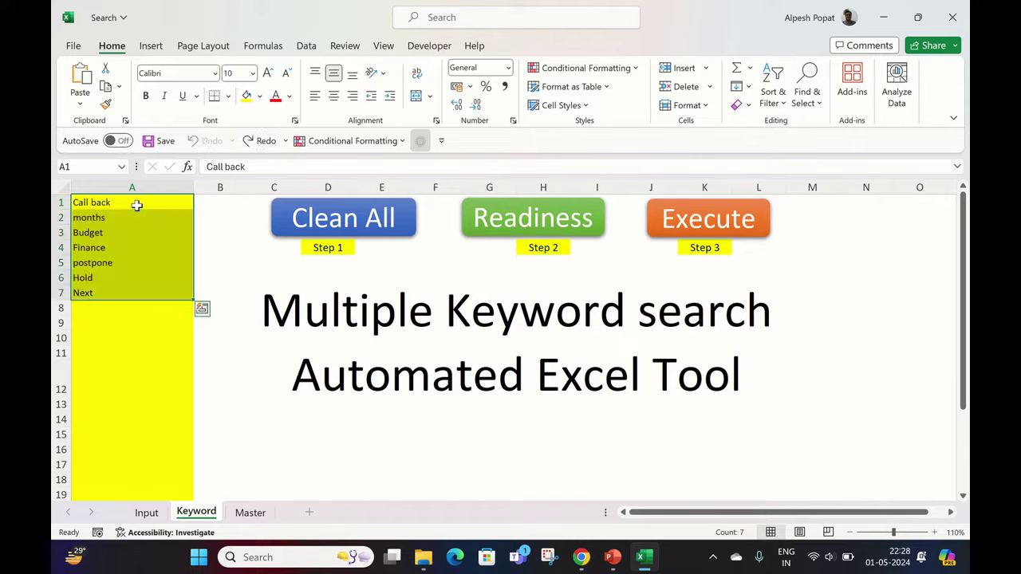
pyautogui.click(256, 512)
pyautogui.moveTo(692, 512); pyautogui.dragTo(651, 502)
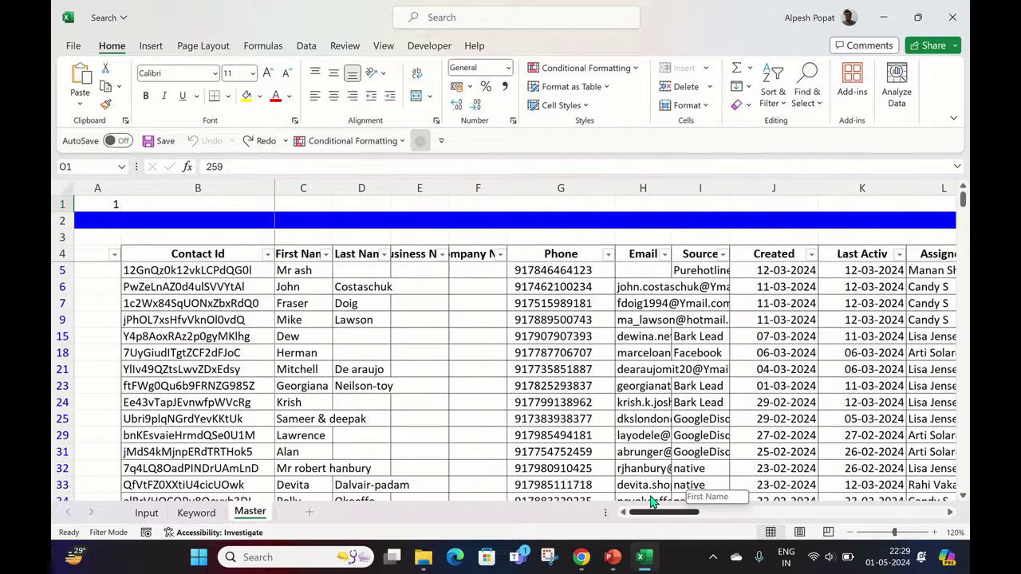
pyautogui.click(192, 513)
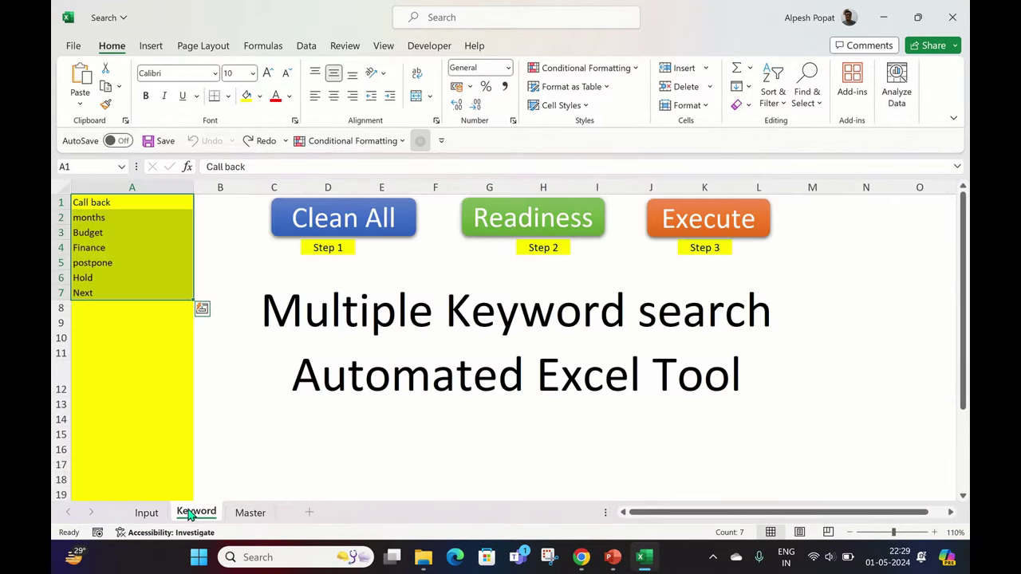
# - Deselect the keywords, check Master, then run Clean All (Step 1) to wipe Master's contact data
pyautogui.click(321, 422)
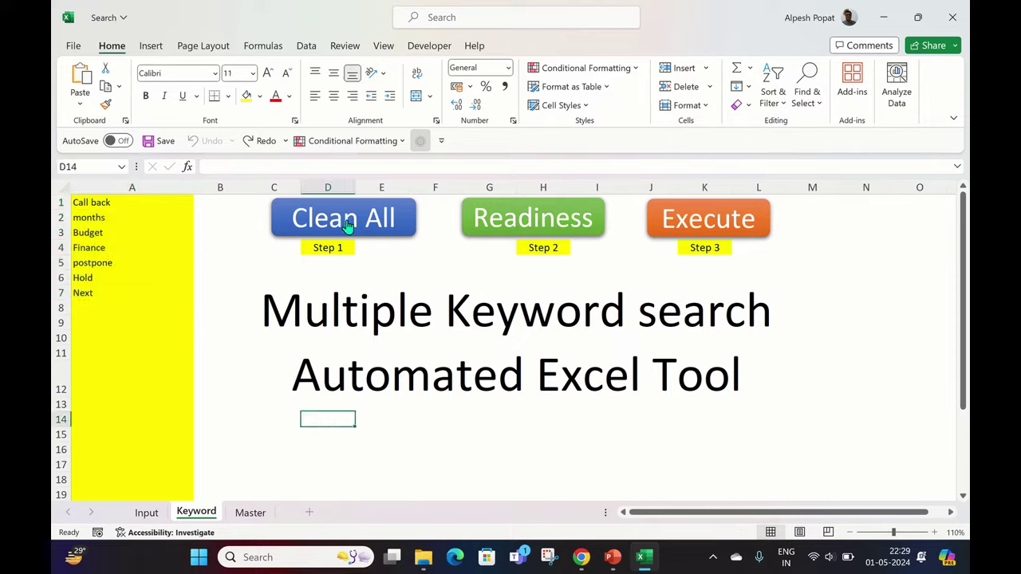
pyautogui.click(250, 513)
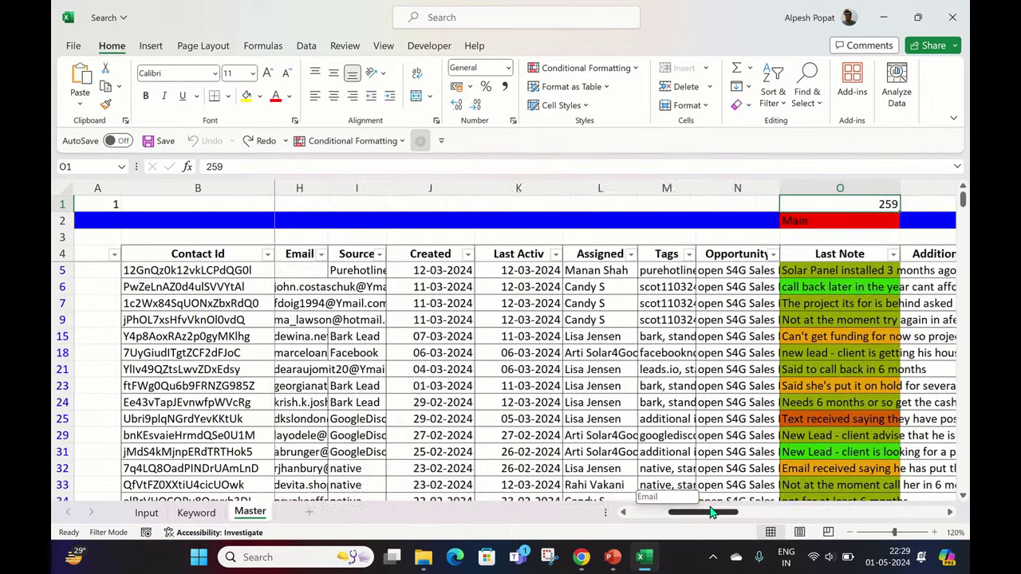
pyautogui.moveTo(670, 512); pyautogui.dragTo(707, 504)
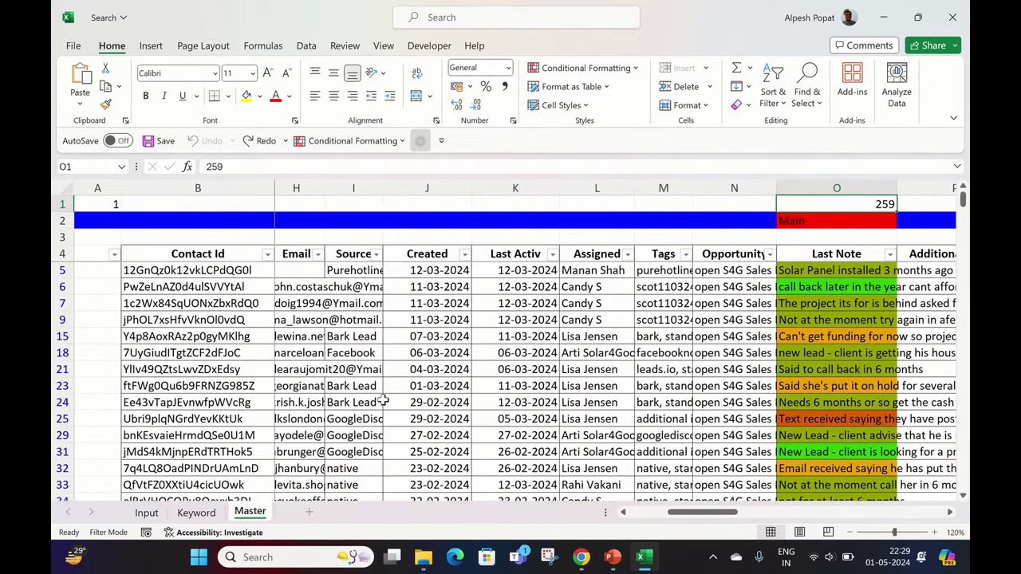
pyautogui.click(199, 514)
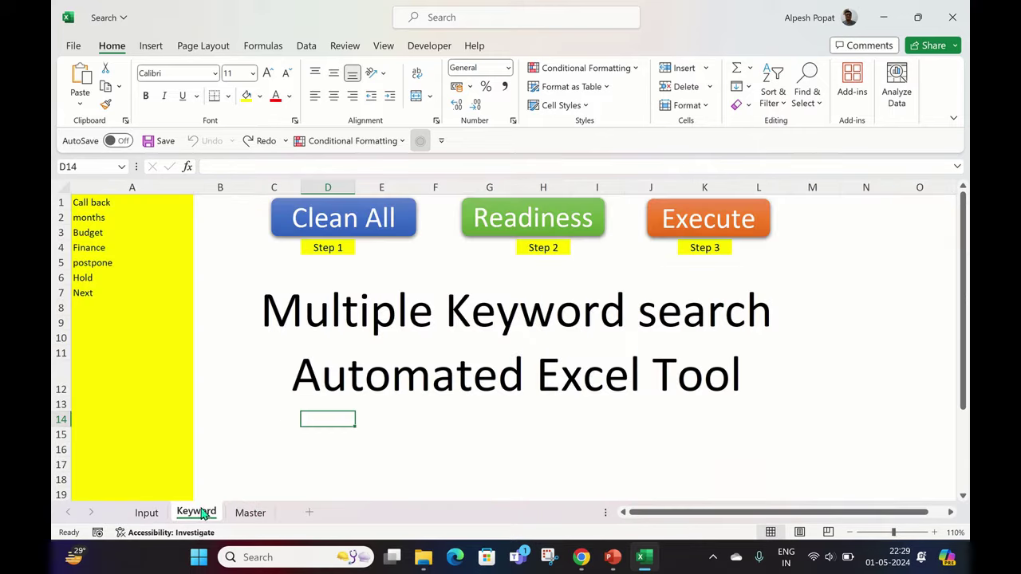
pyautogui.click(363, 219)
pyautogui.moveTo(754, 517); pyautogui.dragTo(609, 516)
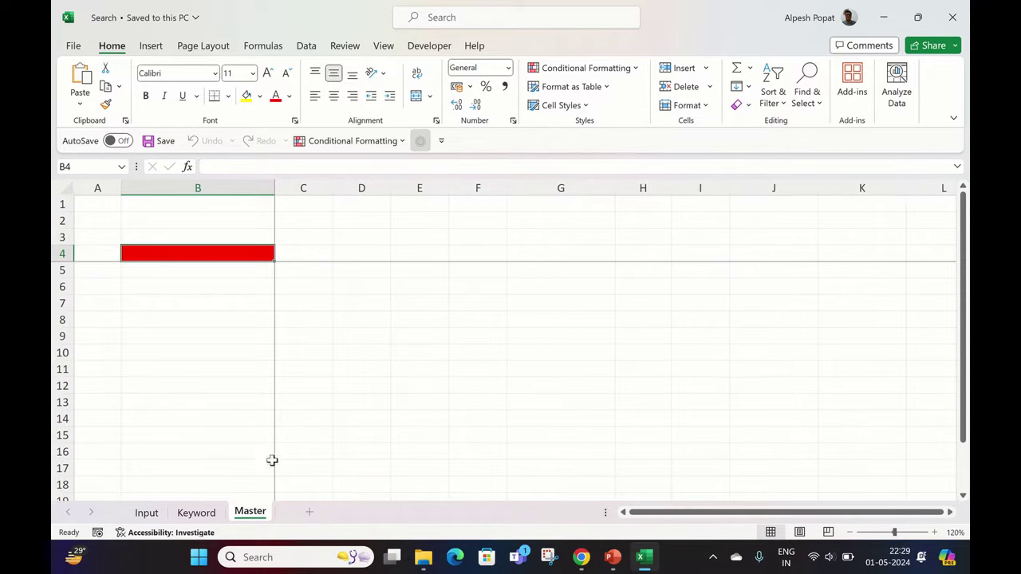
# - Review the Input sheet, then run Readiness (Step 2) to rebuild Master with the Input contact rows
pyautogui.click(146, 513)
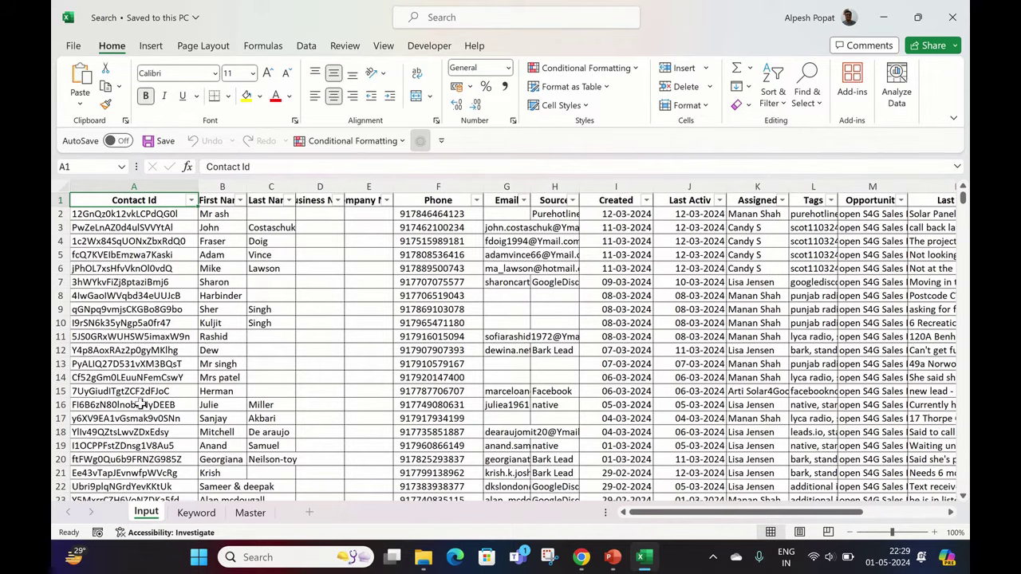
pyautogui.click(199, 513)
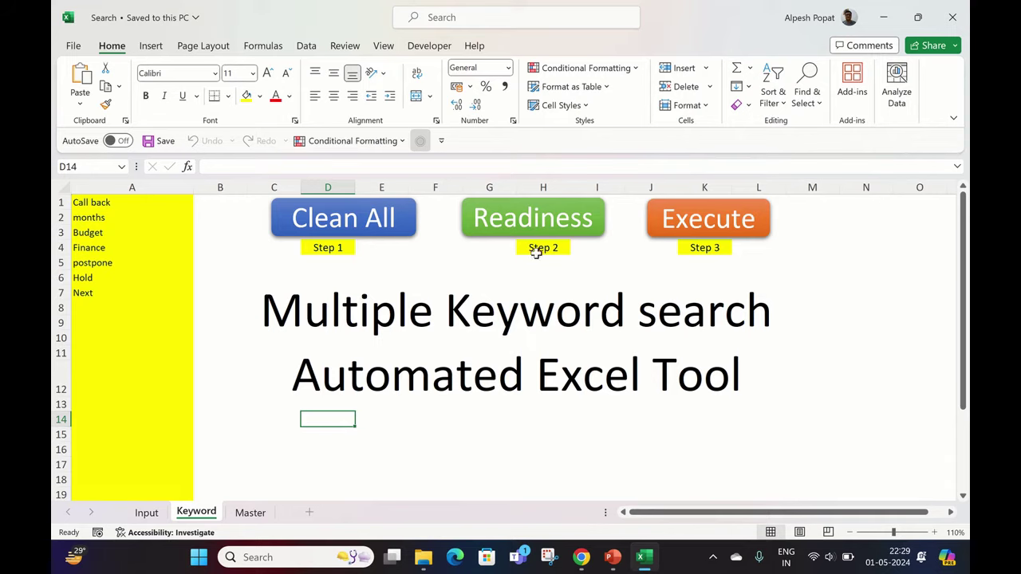
pyautogui.click(541, 223)
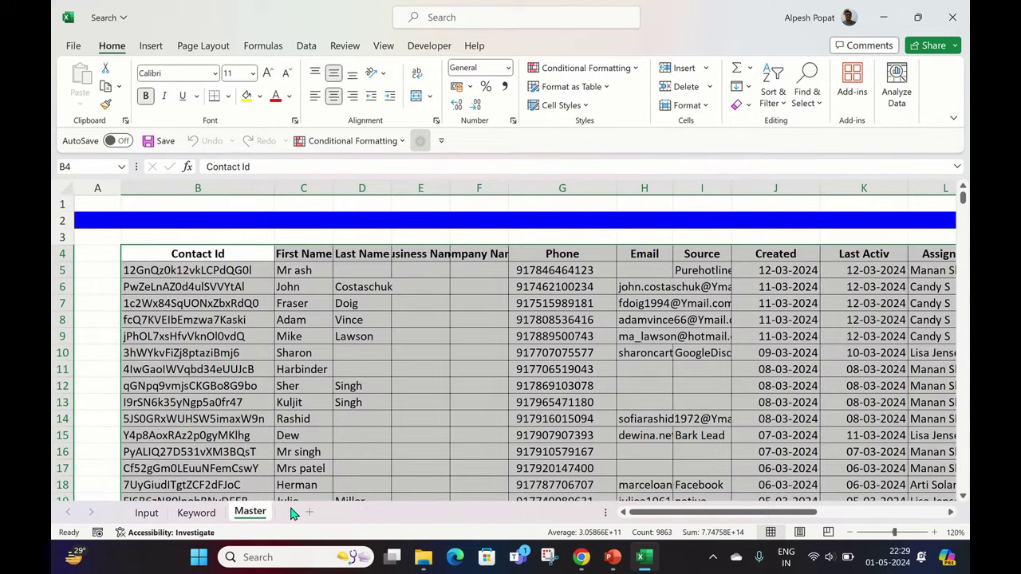
pyautogui.moveTo(639, 515); pyautogui.dragTo(752, 517)
# - Try setting cell O2 above Last Note to Main, then undo it
pyautogui.click(64, 222)
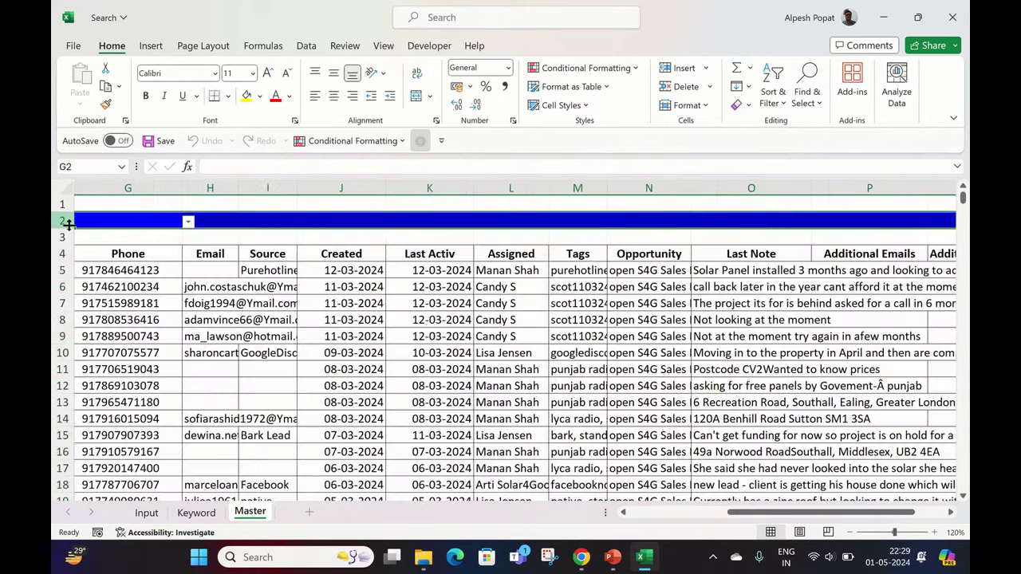
pyautogui.moveTo(750, 517); pyautogui.dragTo(800, 511)
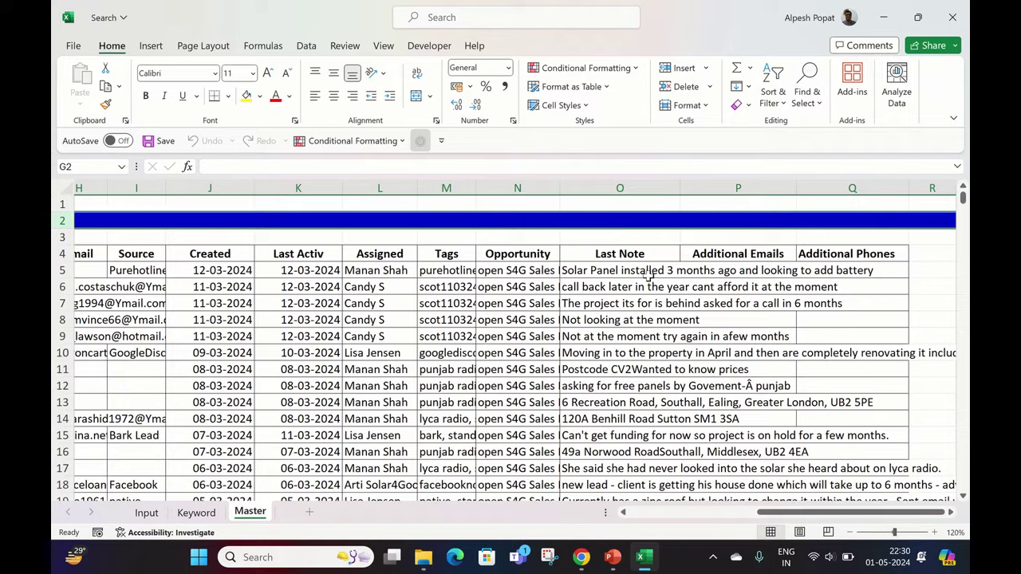
pyautogui.click(630, 194)
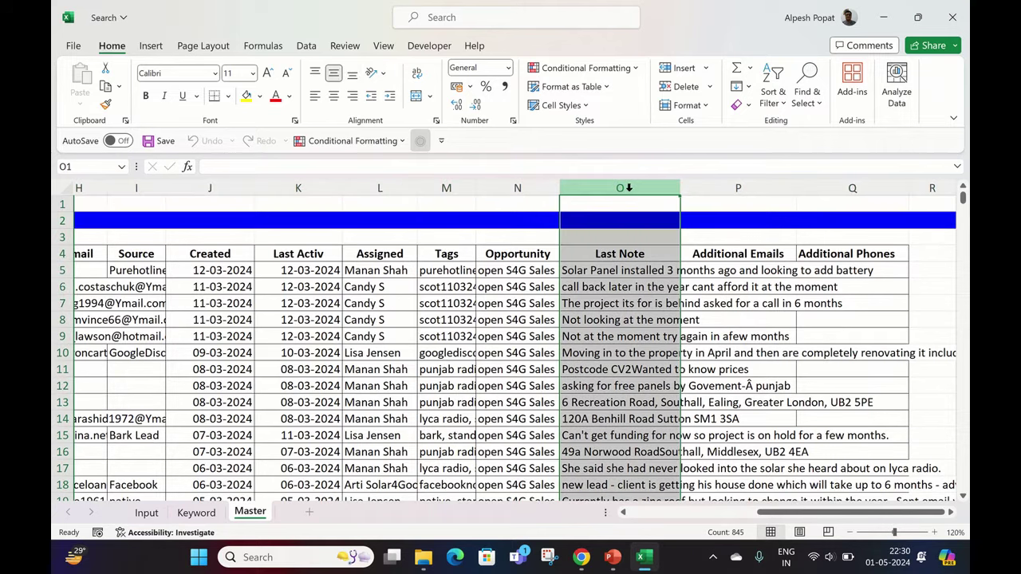
pyautogui.click(619, 318)
pyautogui.click(624, 219)
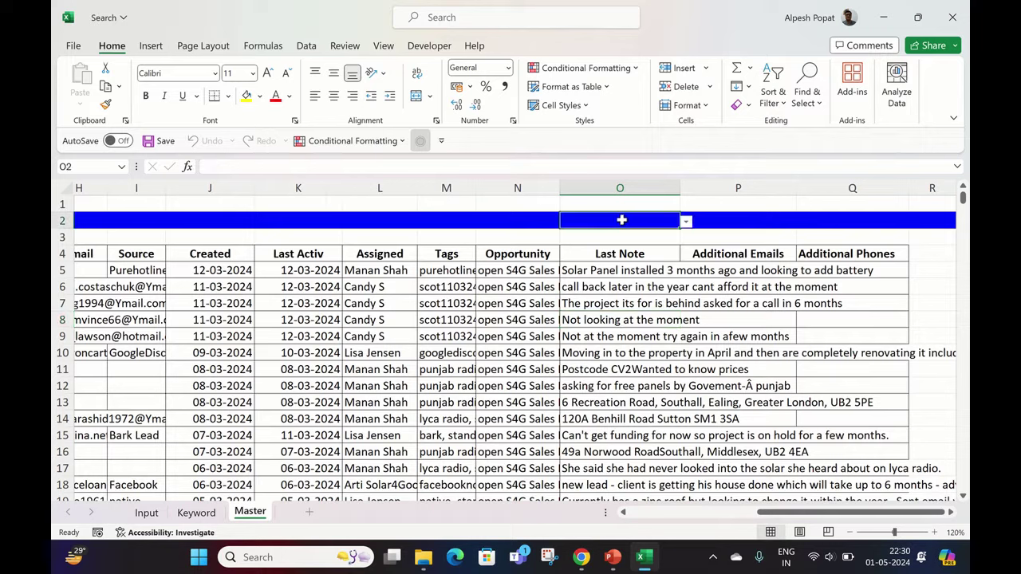
pyautogui.click(686, 222)
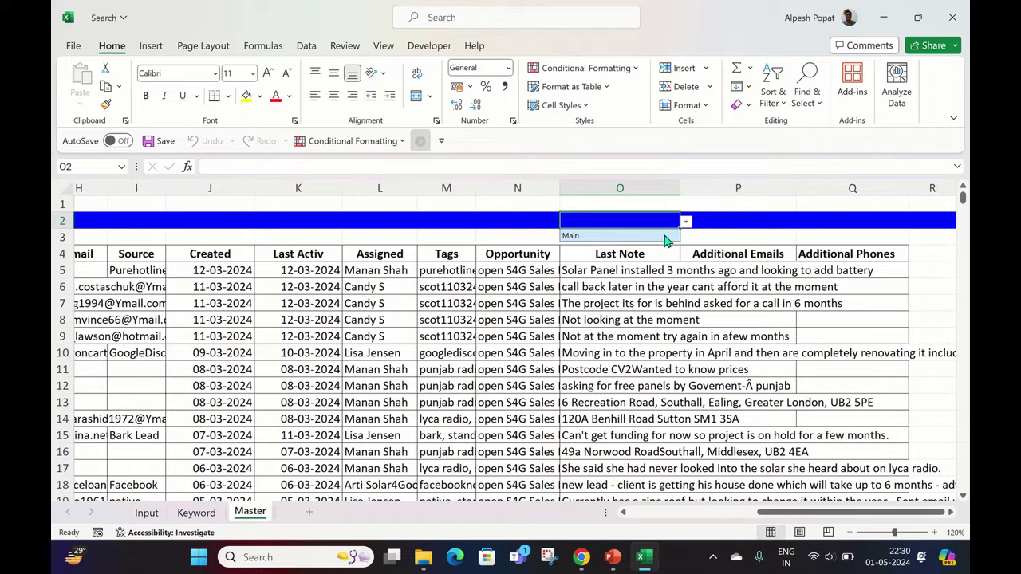
pyautogui.click(607, 235)
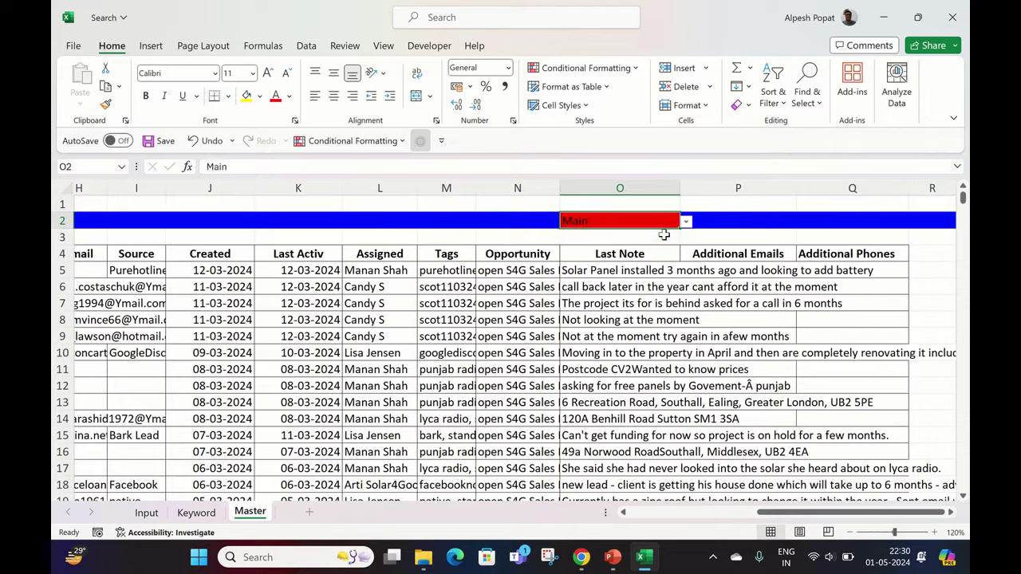
pyautogui.click(766, 221)
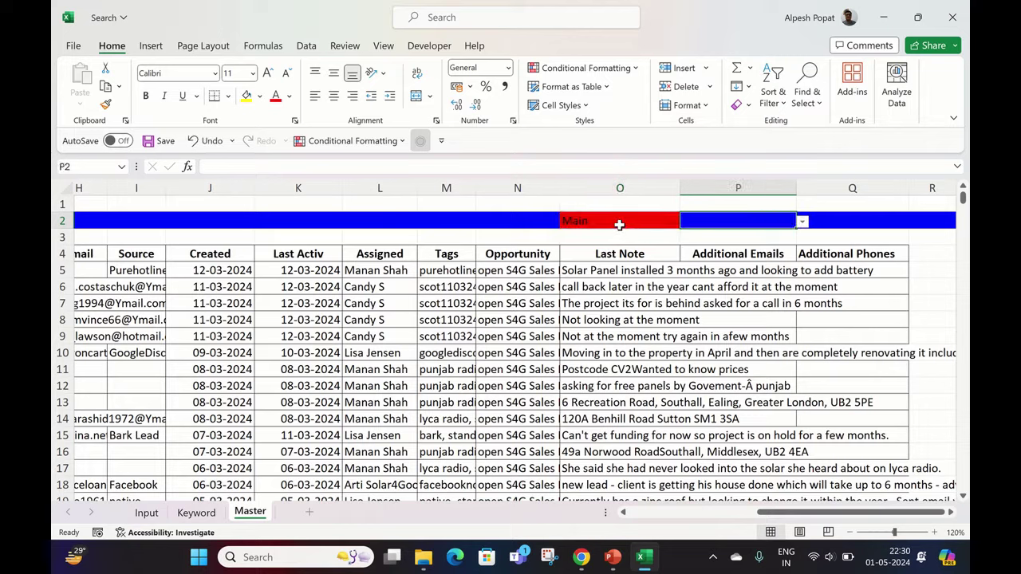
pyautogui.hotkey('ctrl', 'z')
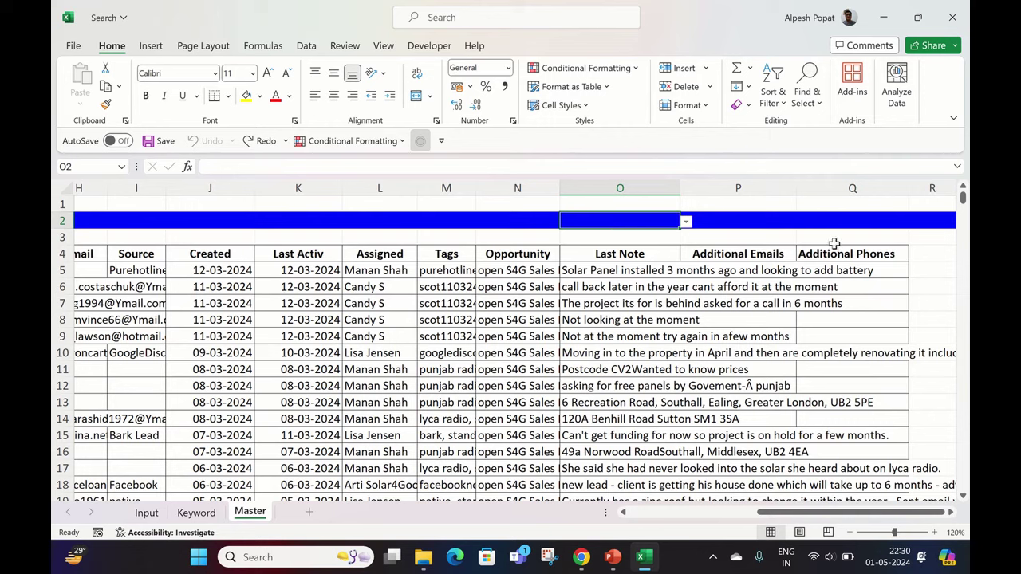
# - Try Main in cell P2 above Additional Emails, then undo that choice
pyautogui.click(755, 221)
pyautogui.click(804, 222)
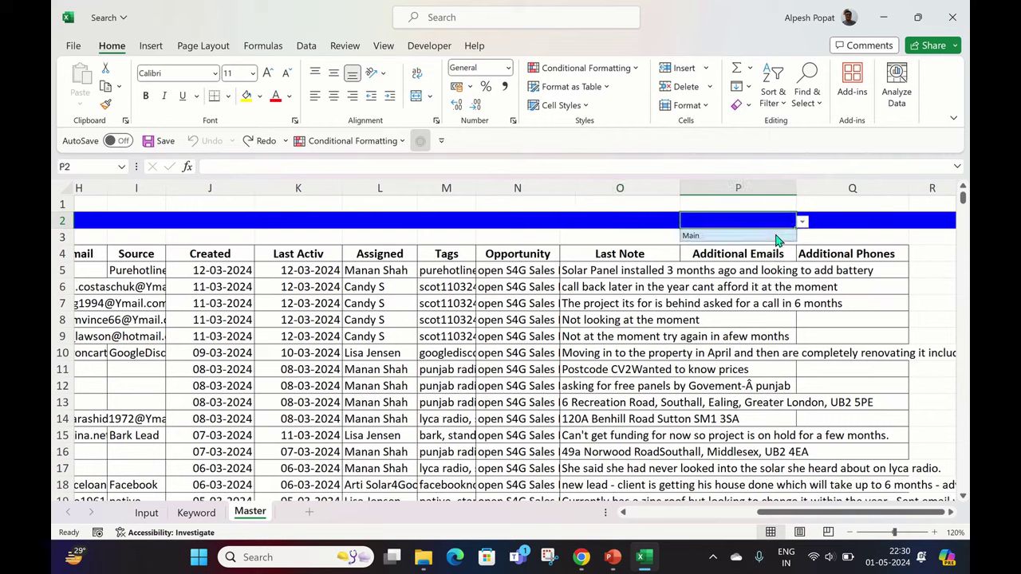
pyautogui.click(775, 236)
pyautogui.hotkey('ctrl', 'z')
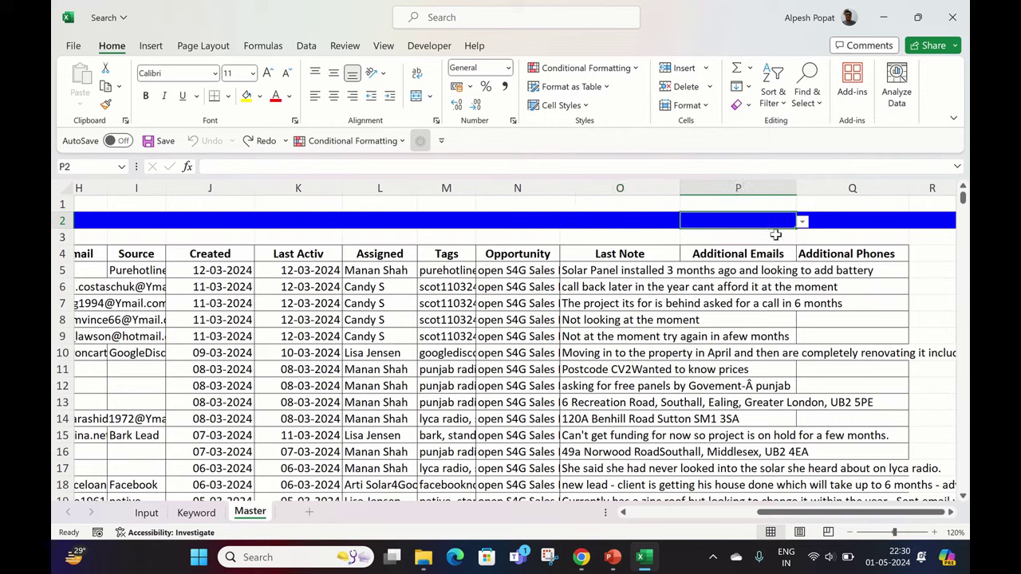
# - Set O2 to Main to flag Last Note as the search column, then select column O
pyautogui.click(662, 217)
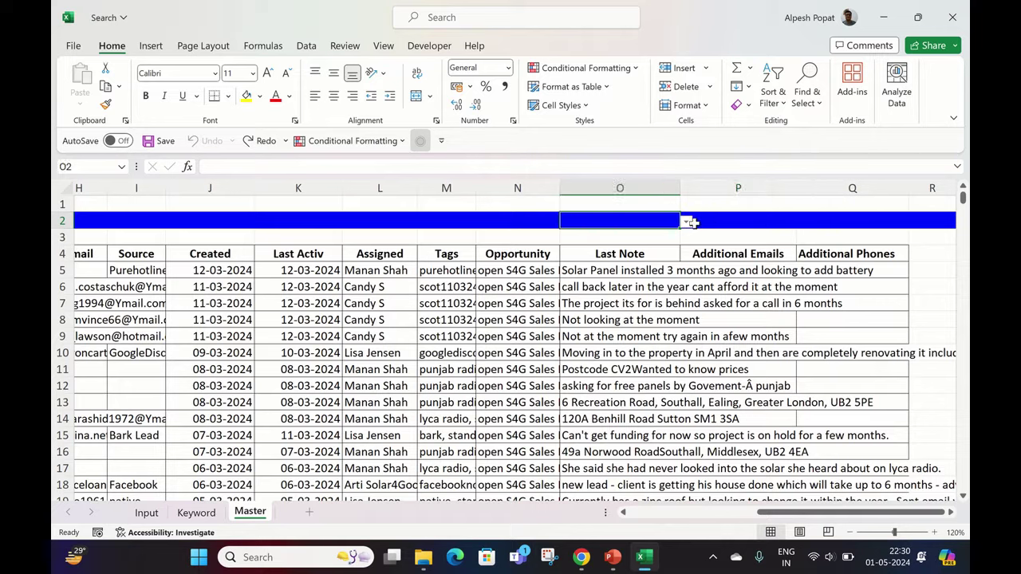
pyautogui.click(687, 221)
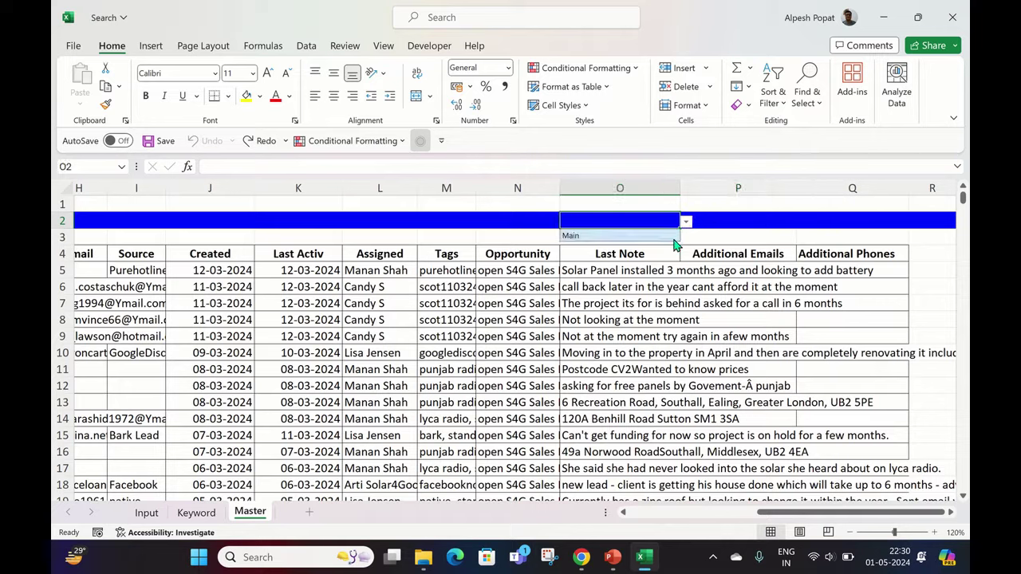
pyautogui.click(673, 237)
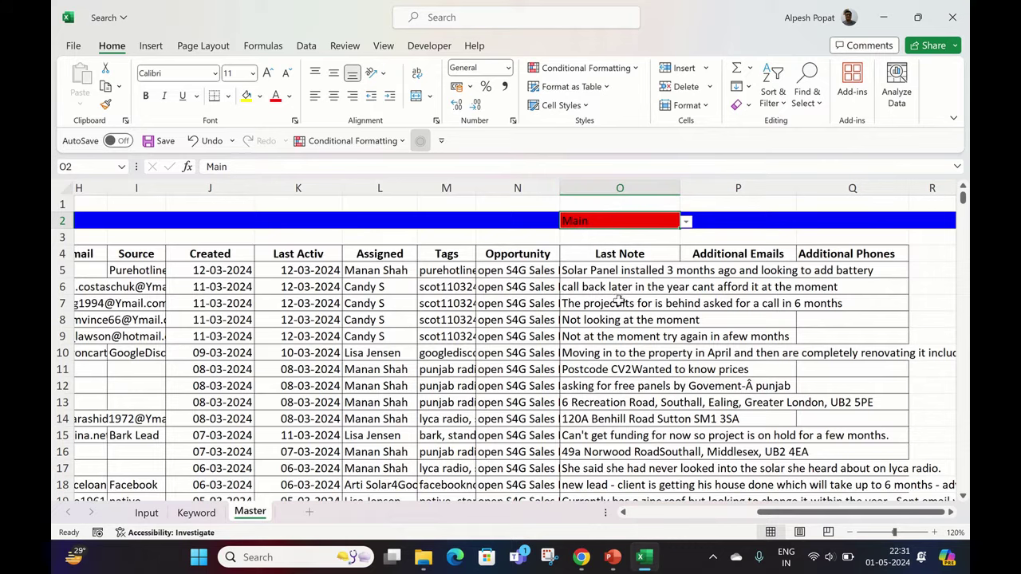
pyautogui.scroll(-2, 613, 323)
pyautogui.scroll(2, 613, 323)
pyautogui.click(620, 188)
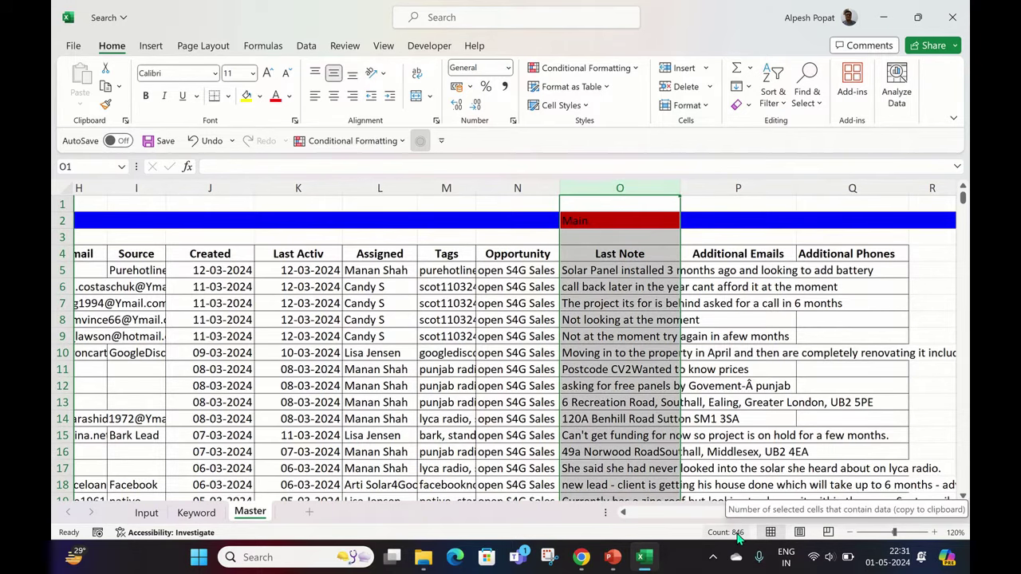
# - Execute the keyword search from the Keyword sheet, colour-coding Last Note and leaving 259 of 844 records
pyautogui.click(198, 513)
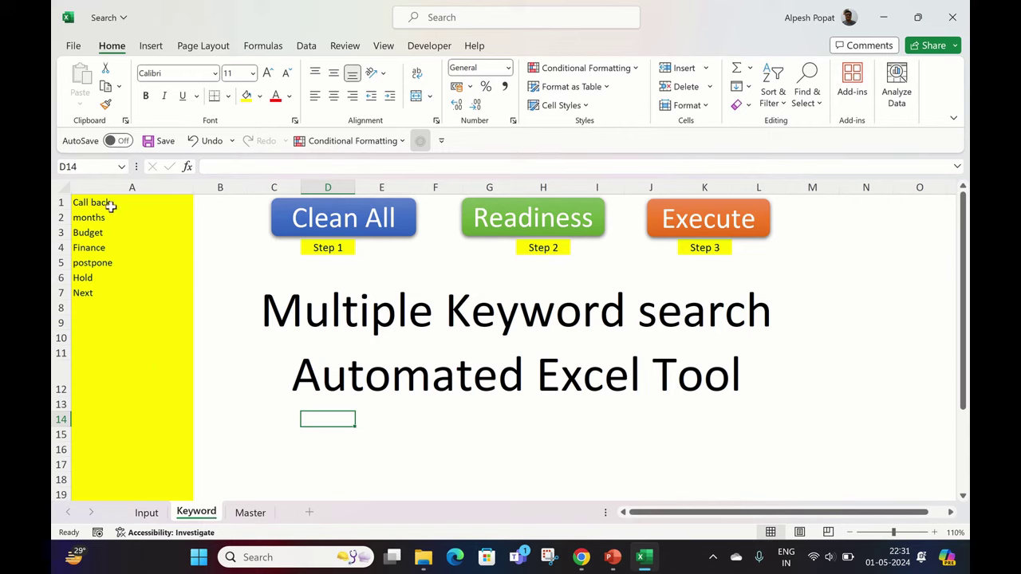
pyautogui.click(736, 230)
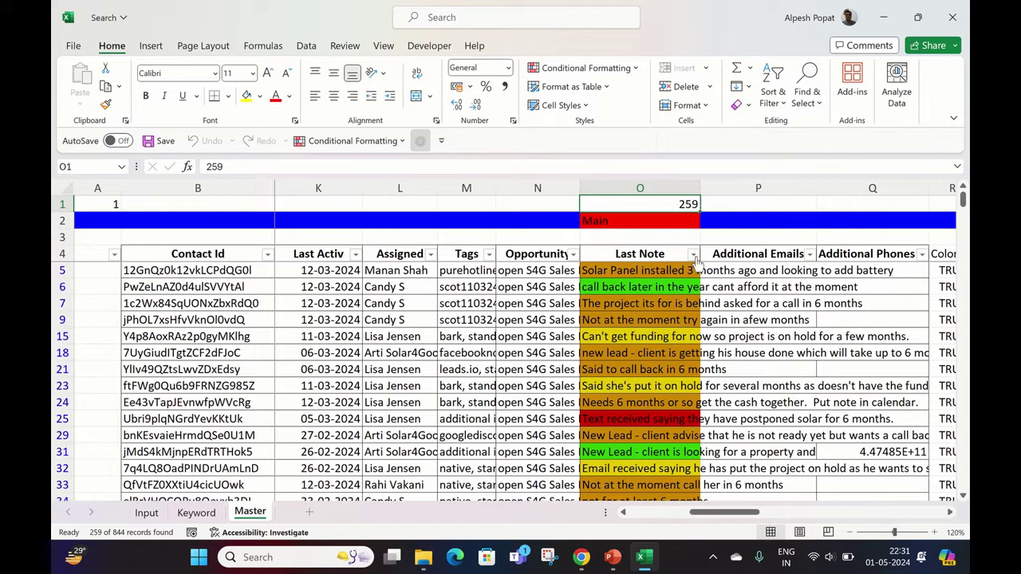
pyautogui.click(693, 254)
# - Dismiss the Last Note filter menu, check the first keyword Call back, and return to Master
pyautogui.moveTo(675, 261)
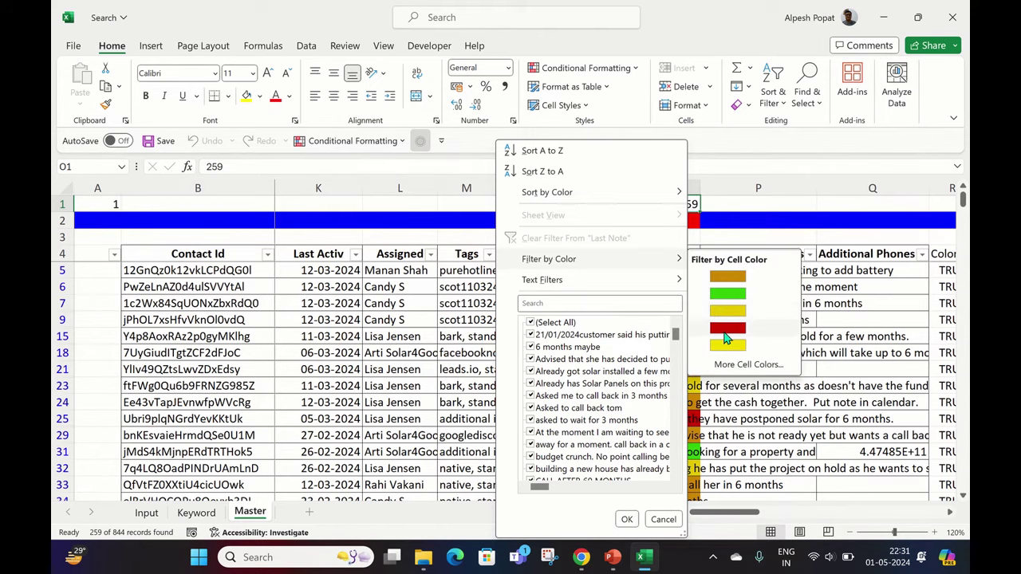
pyautogui.click(883, 308)
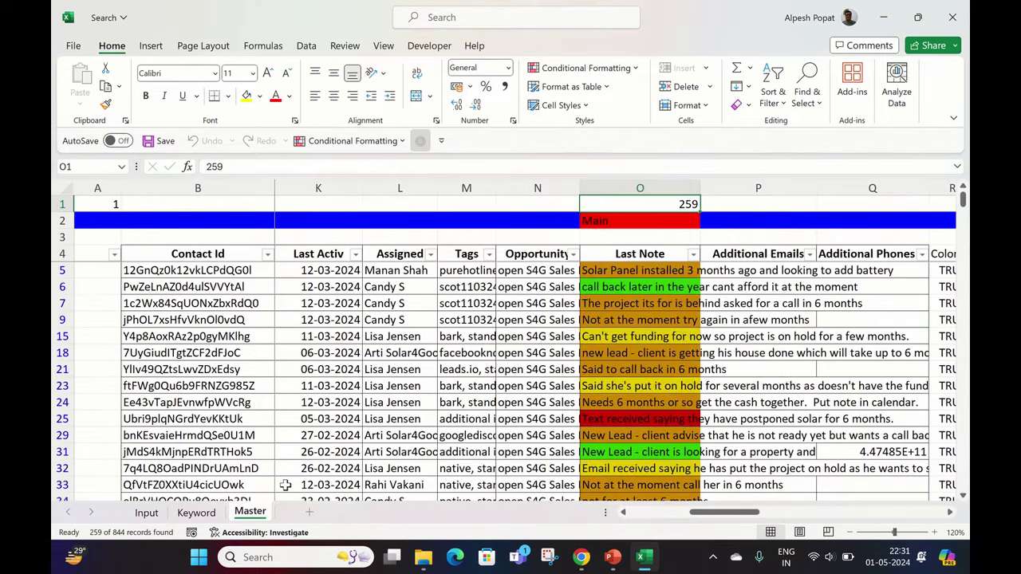
pyautogui.click(196, 512)
pyautogui.click(101, 205)
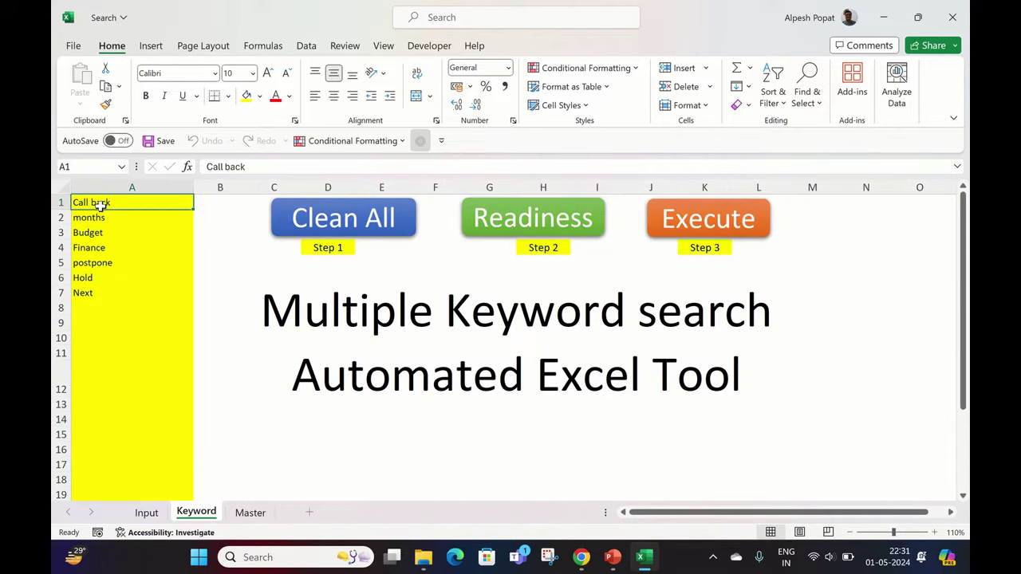
pyautogui.click(250, 516)
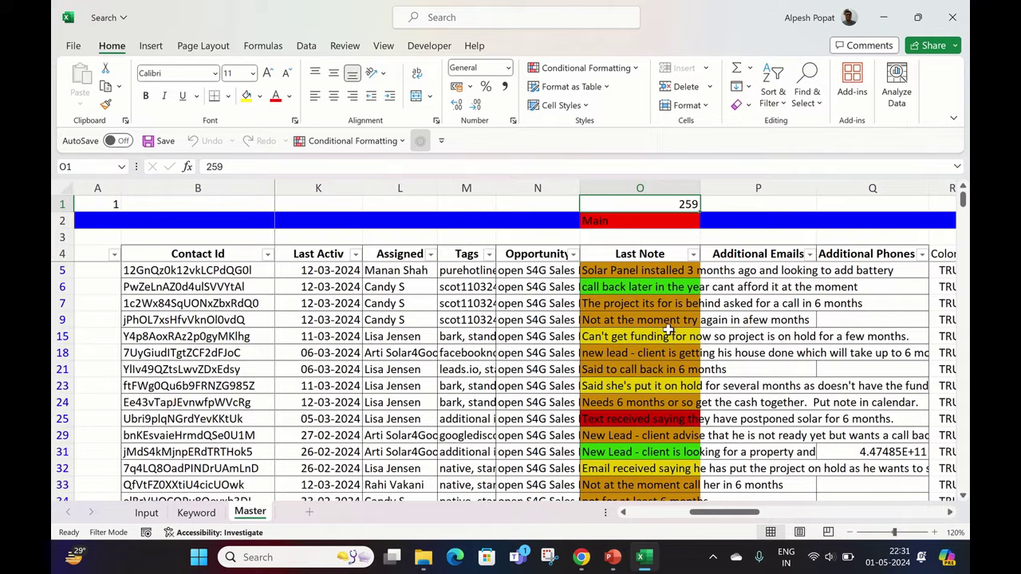
# - Read the notes in O6 and O31 in the expanded formula bar, highlighting 'call back' in O31
pyautogui.click(670, 286)
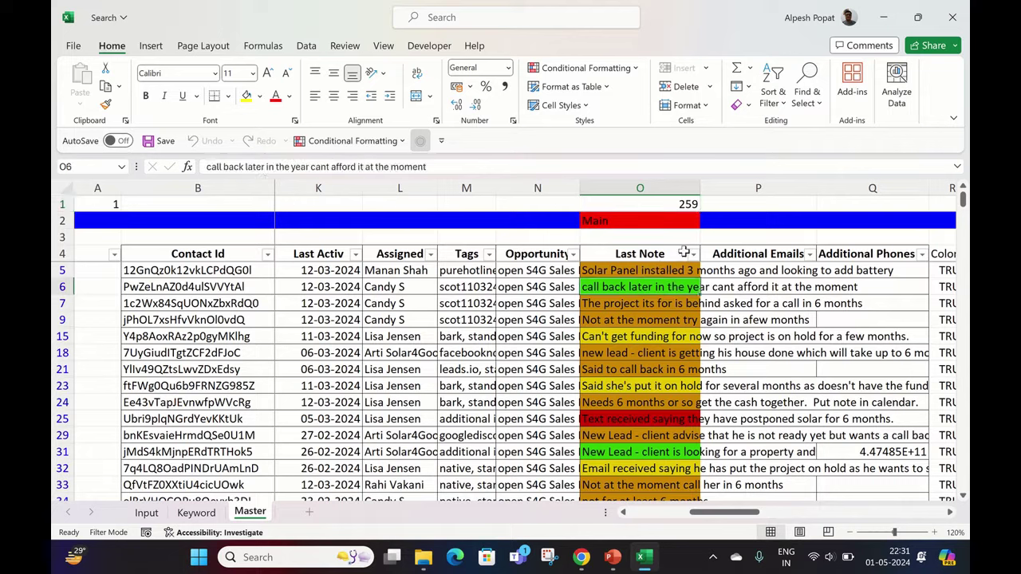
pyautogui.click(620, 452)
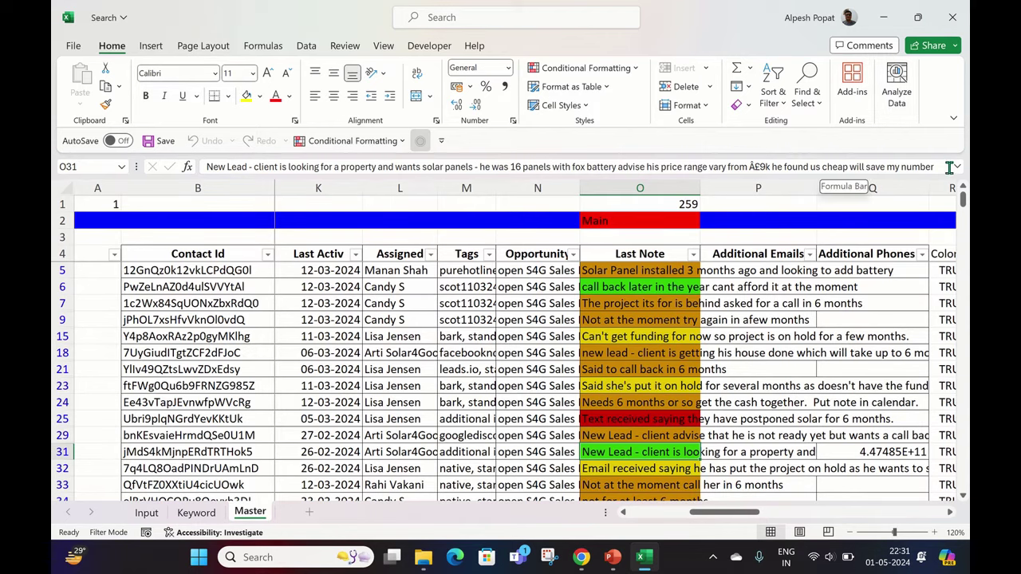
pyautogui.click(956, 167)
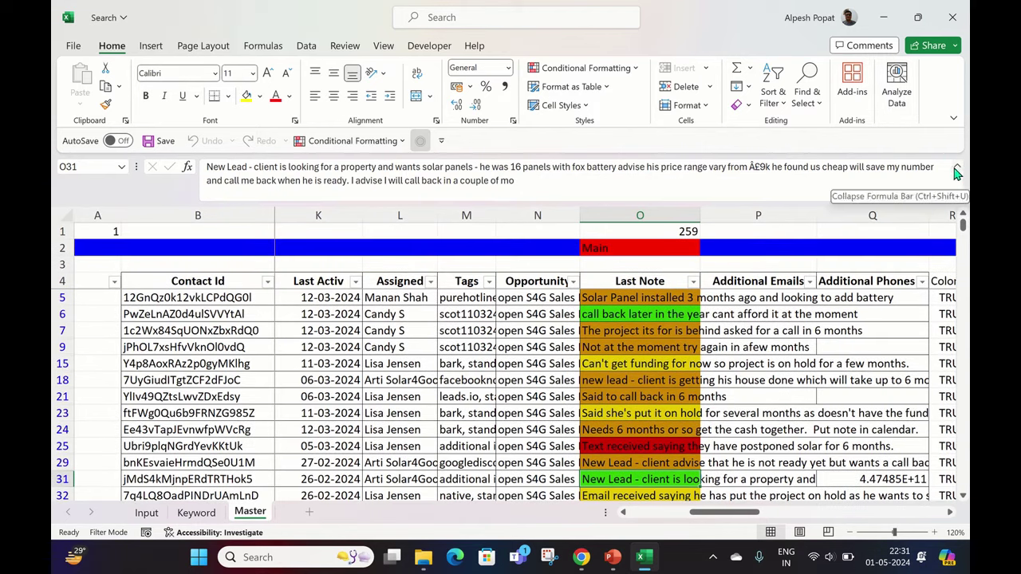
pyautogui.click(407, 181)
pyautogui.moveTo(404, 181); pyautogui.dragTo(448, 182)
# - Highlight 'call back' in the green note in O43, then return to O31
pyautogui.scroll(-2, 639, 404)
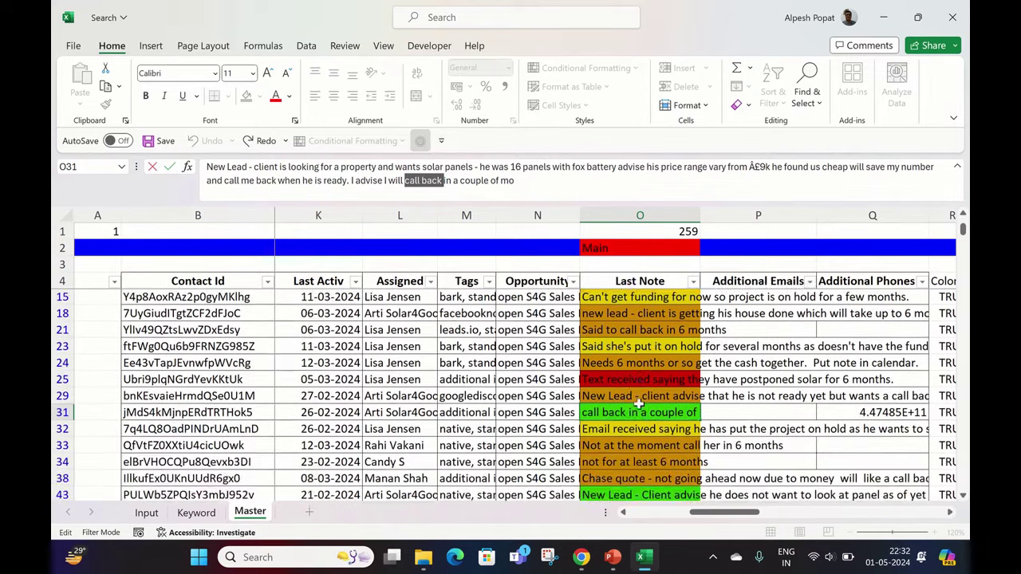
pyautogui.scroll(-2, 639, 405)
pyautogui.click(629, 413)
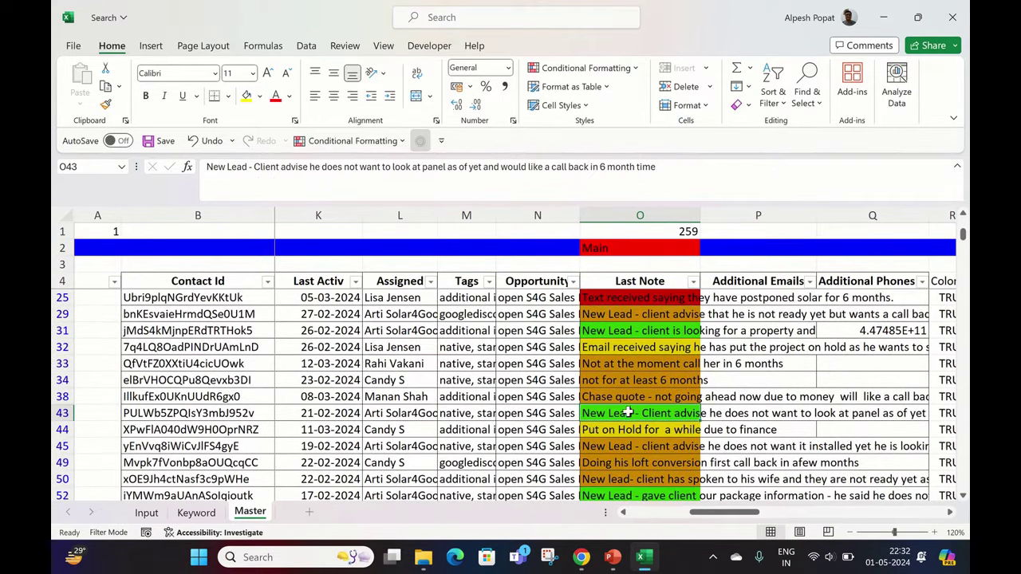
pyautogui.click(557, 168)
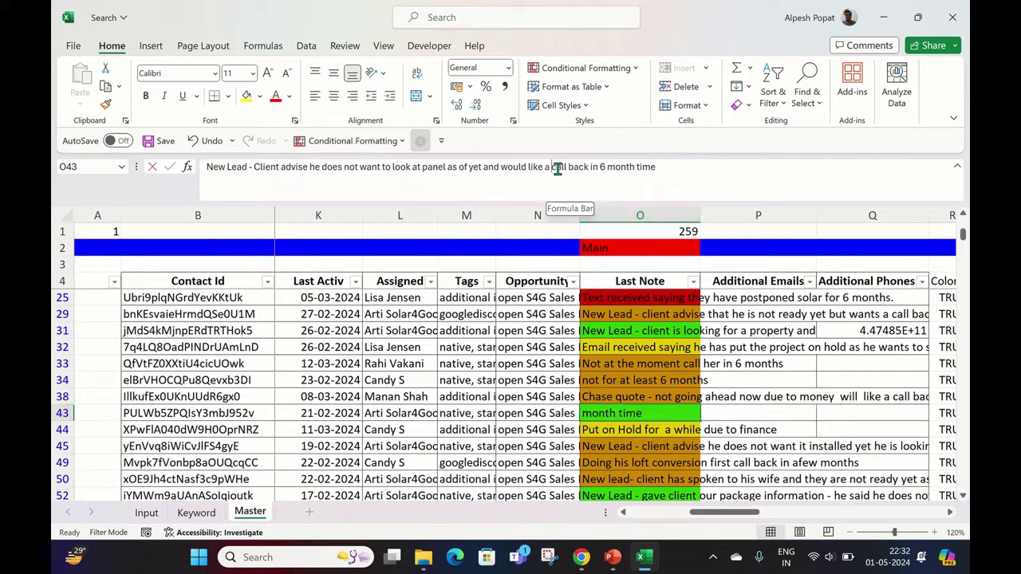
pyautogui.moveTo(552, 168); pyautogui.dragTo(592, 173)
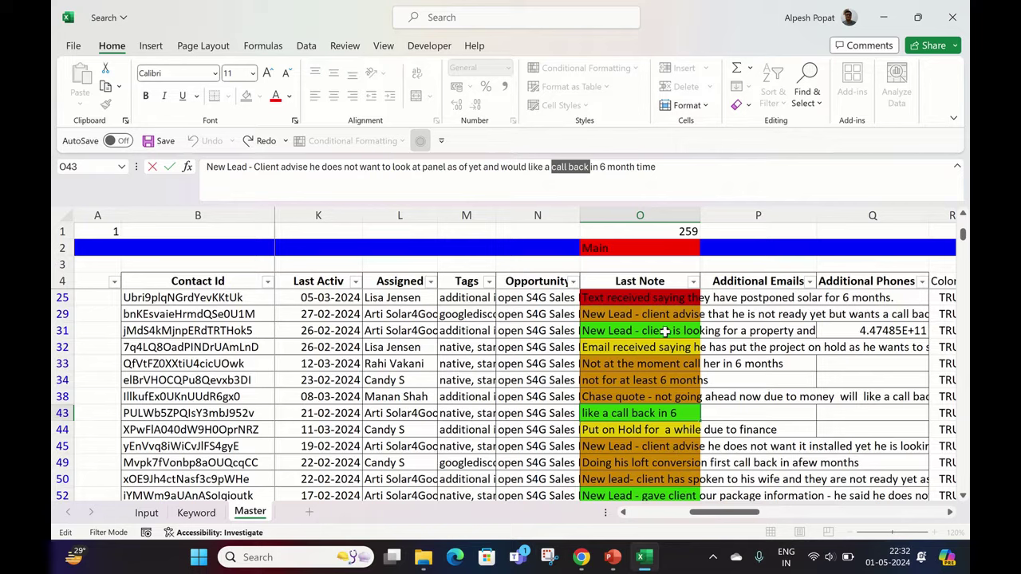
pyautogui.click(667, 331)
# - Filter Last Note by the green colour to show the 27 call back matches
pyautogui.click(697, 289)
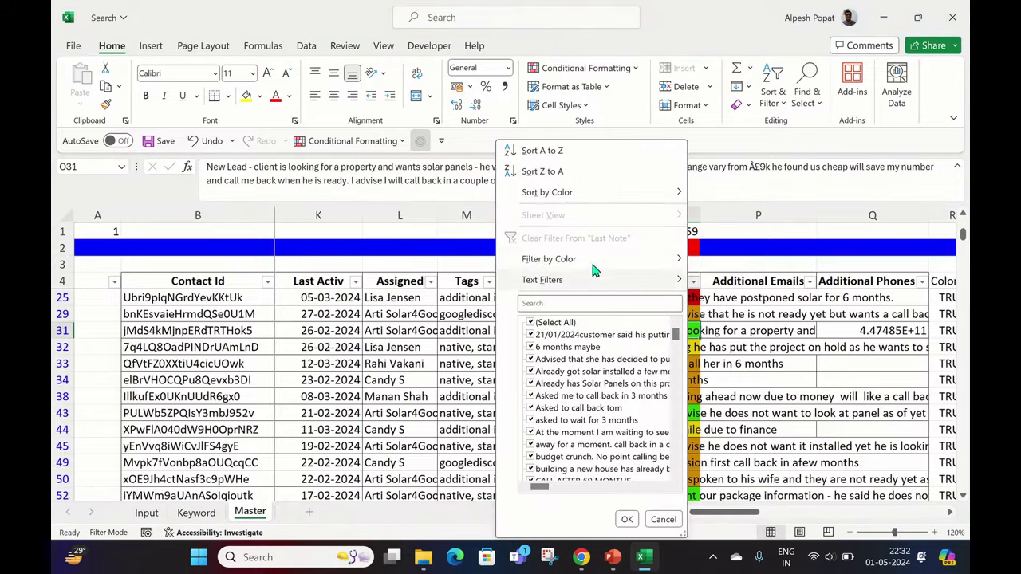
pyautogui.moveTo(591, 257)
pyautogui.click(716, 294)
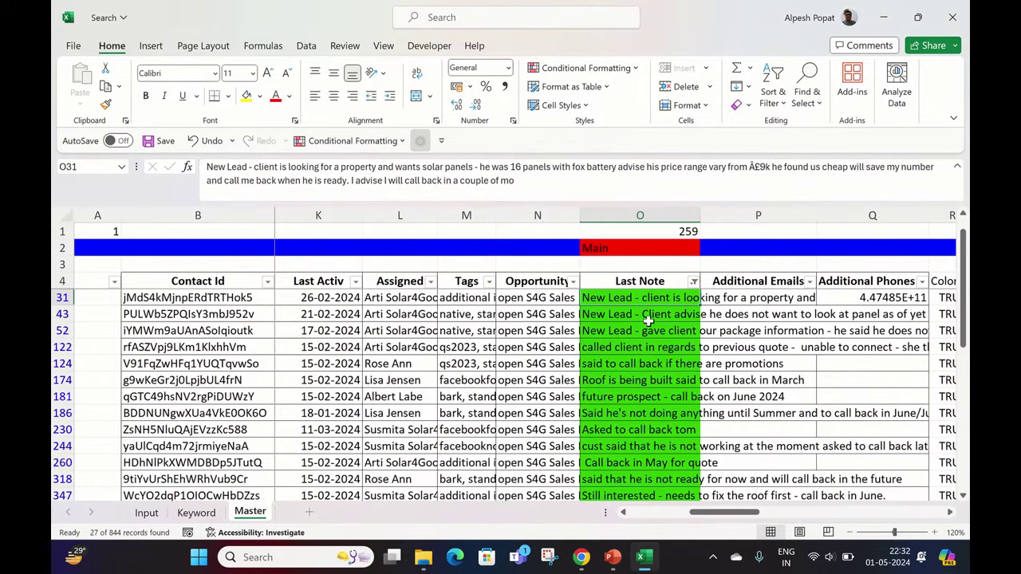
pyautogui.scroll(-4, 649, 408)
pyautogui.scroll(9, 649, 409)
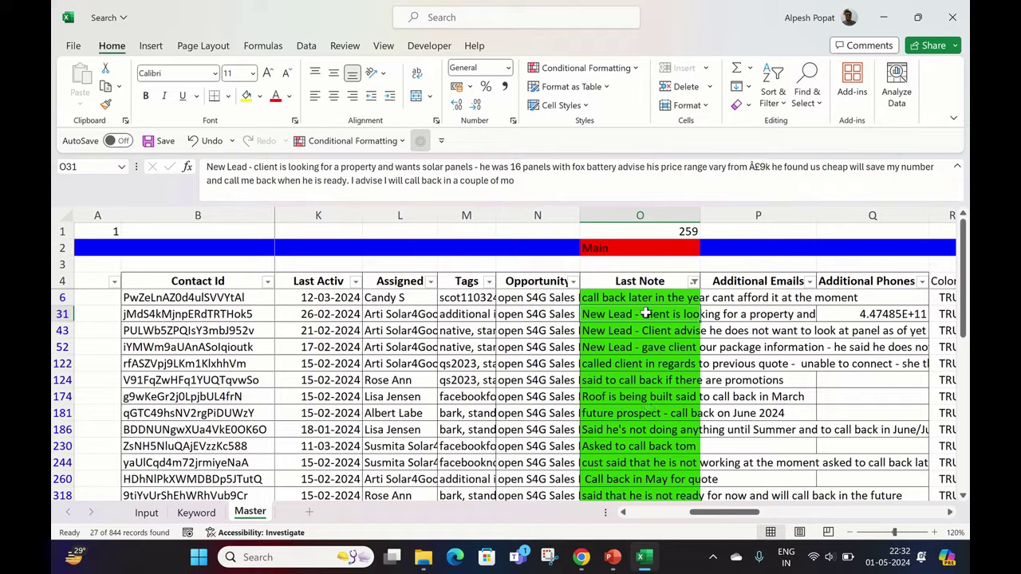
# - Clear the Last Note filter so all 259 matched records show again
pyautogui.click(693, 282)
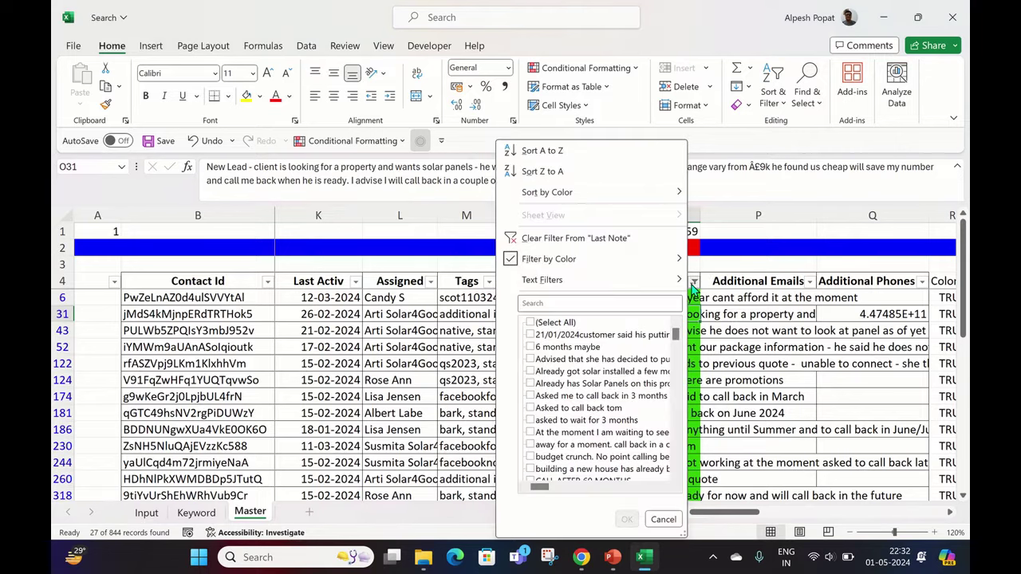
pyautogui.click(630, 239)
pyautogui.scroll(1, 674, 363)
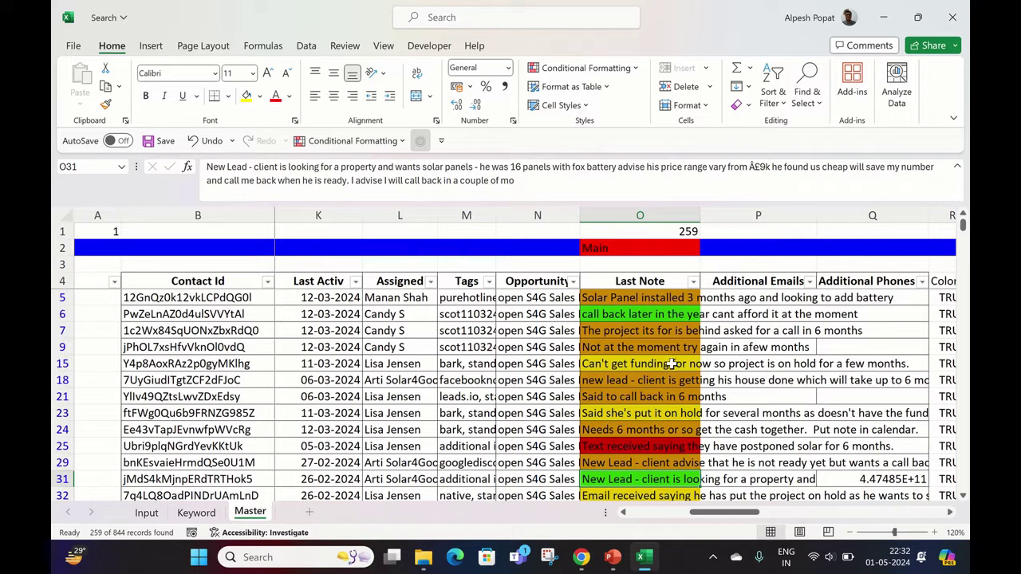
# - Scroll through the contact rows on the Input sheet, then go back to the Keyword sheet
pyautogui.click(146, 512)
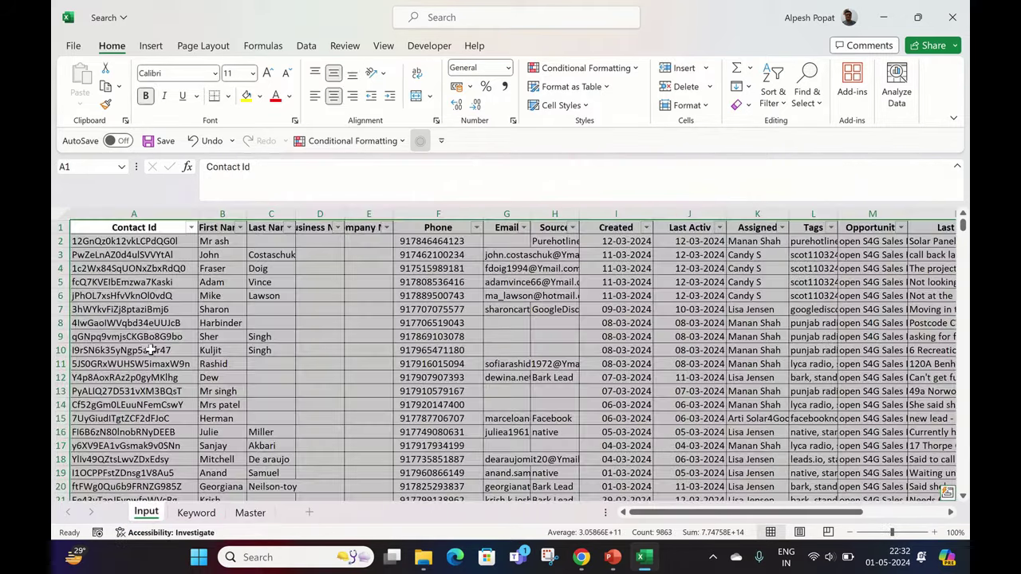
pyautogui.scroll(-13, 152, 349)
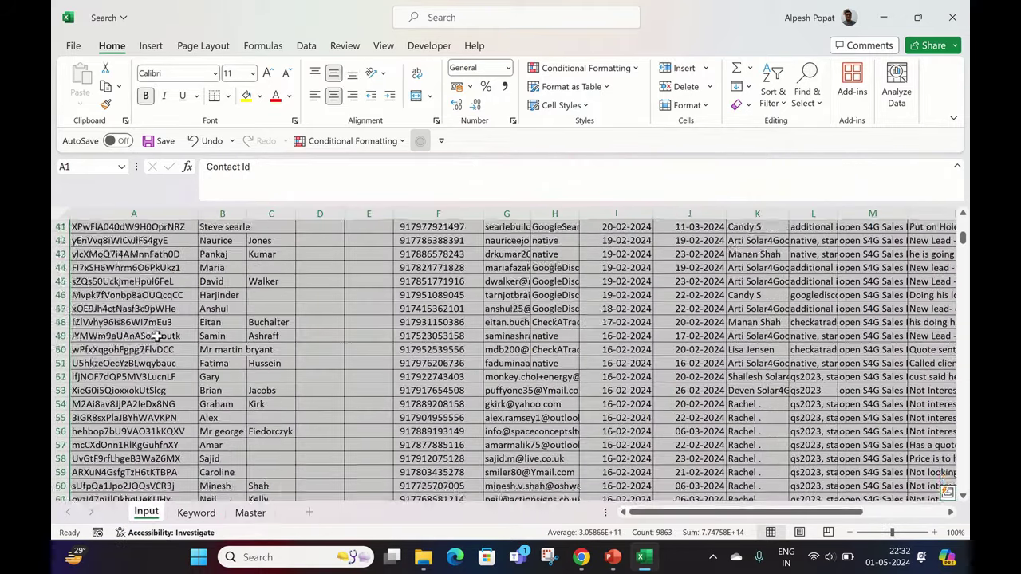
pyautogui.scroll(-17, 157, 336)
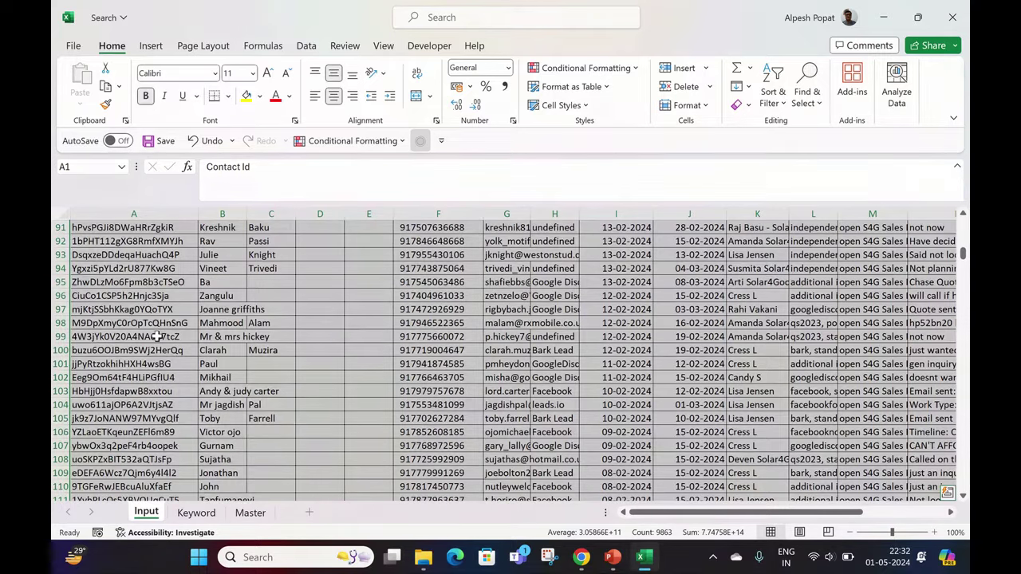
pyautogui.moveTo(963, 252); pyautogui.dragTo(963, 228)
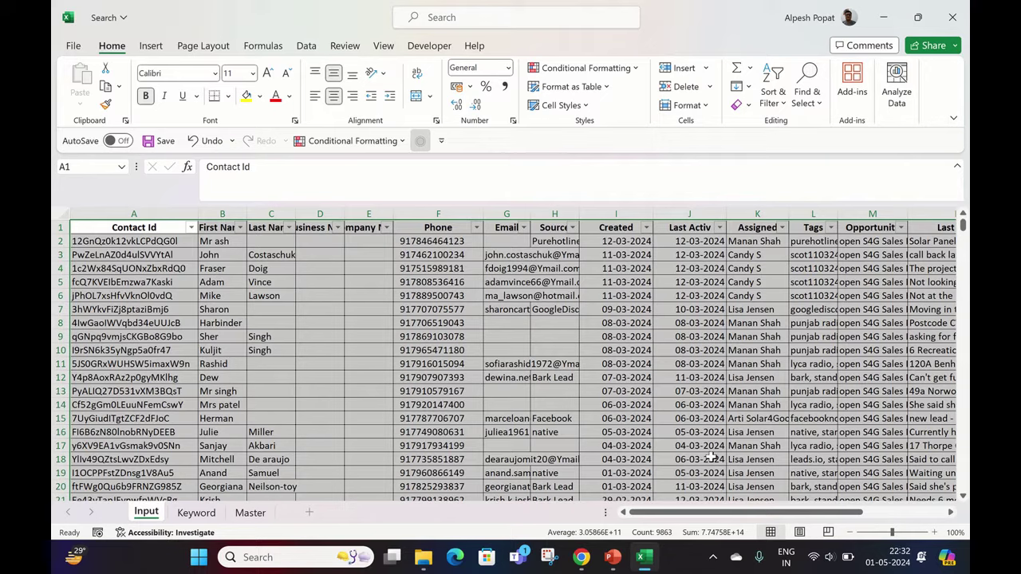
pyautogui.moveTo(712, 517); pyautogui.dragTo(661, 503)
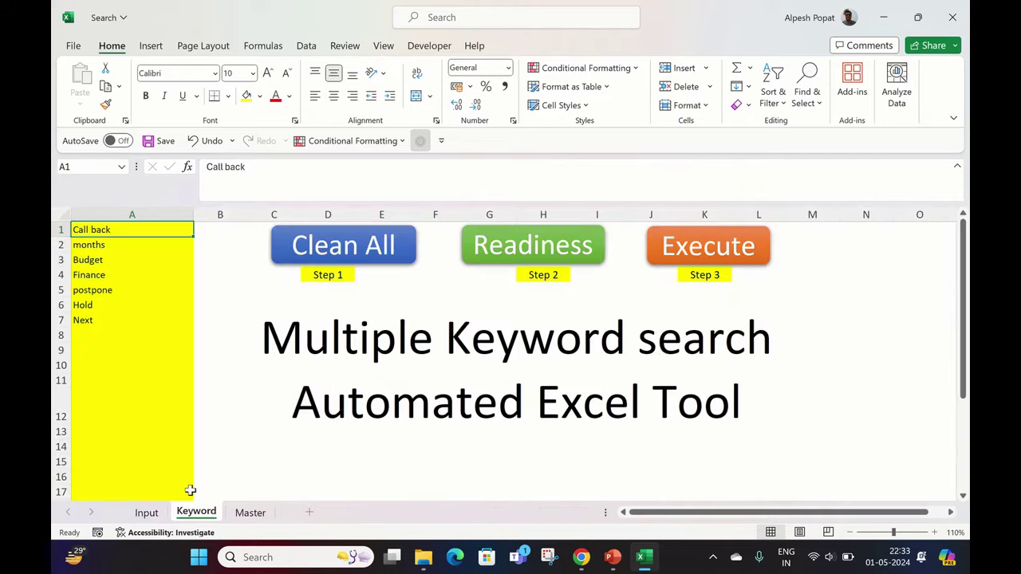
pyautogui.click(197, 513)
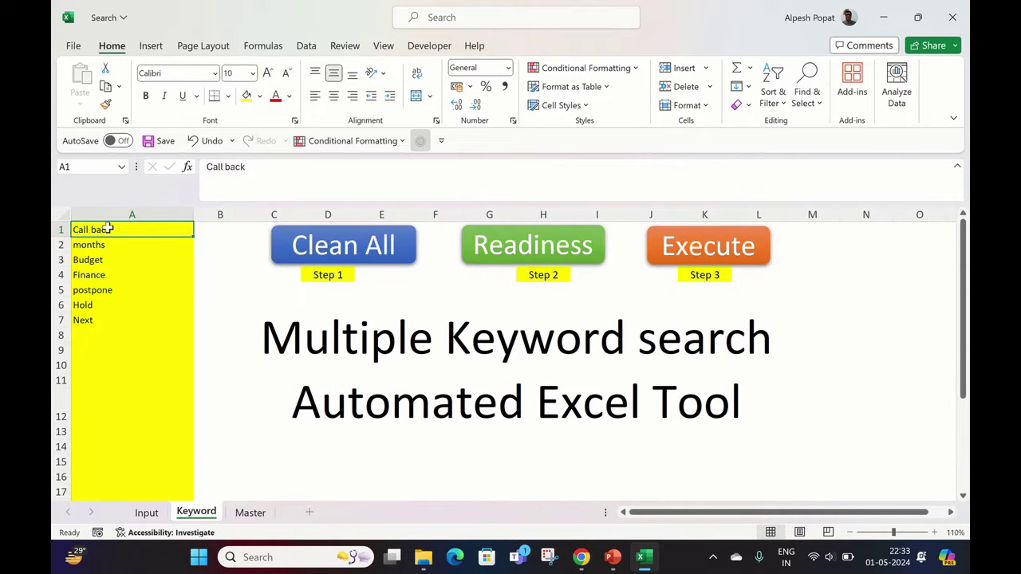